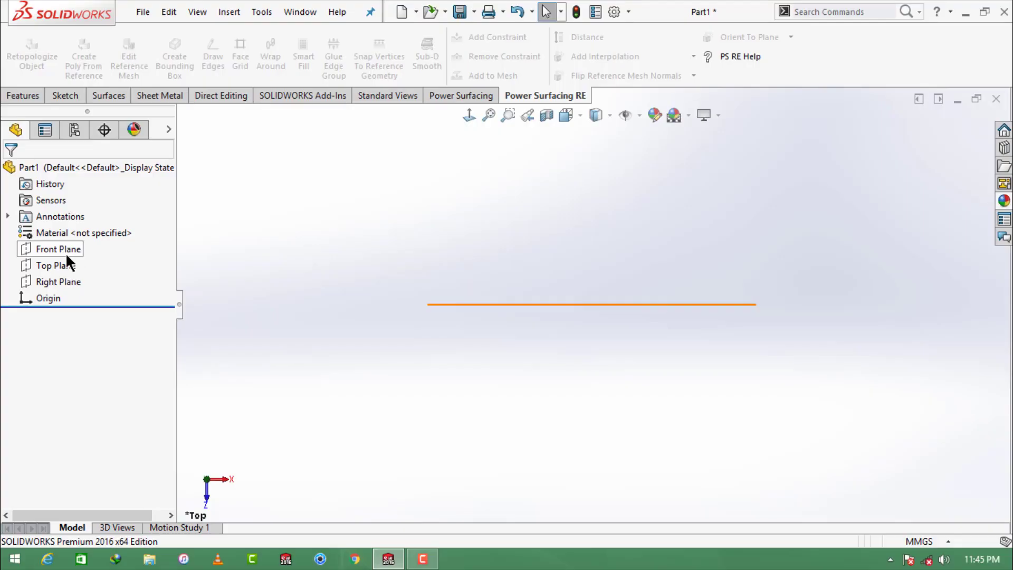
# Sketch a circle at the origin on the Front Plane and dimension it to 120 mm diameter.
pyautogui.click(68, 251)
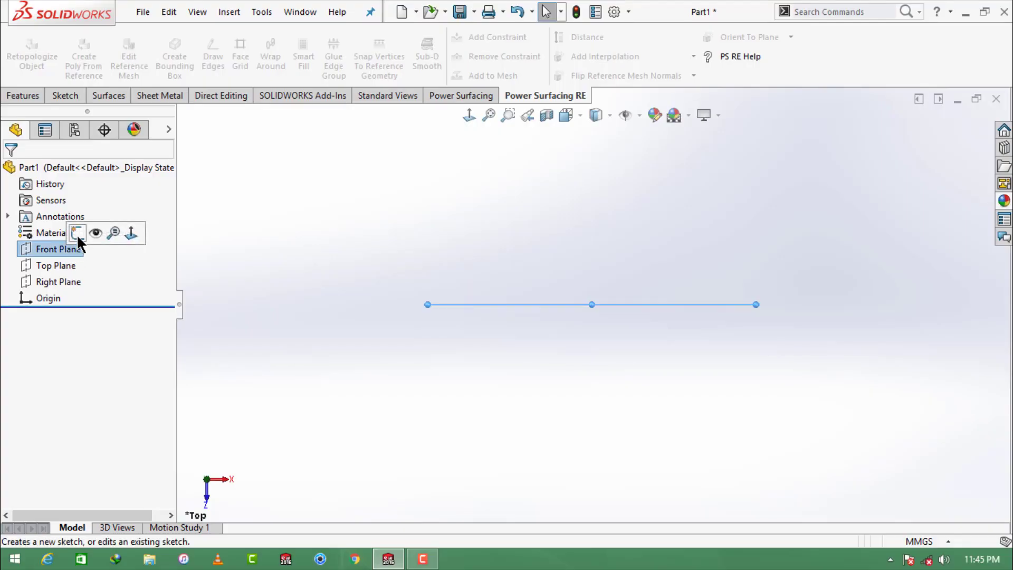
pyautogui.click(79, 232)
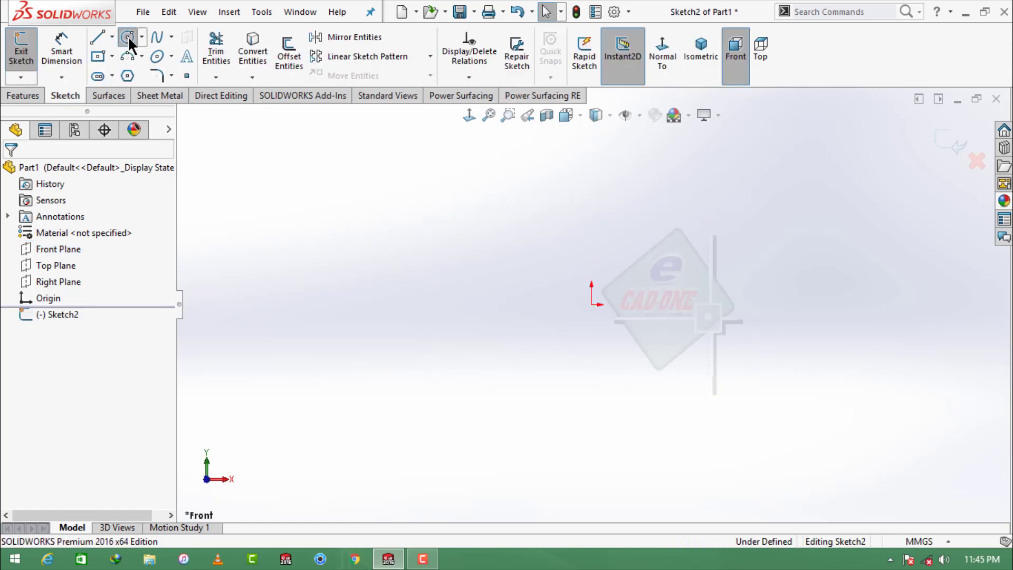
pyautogui.click(128, 36)
pyautogui.click(592, 304)
pyautogui.click(481, 221)
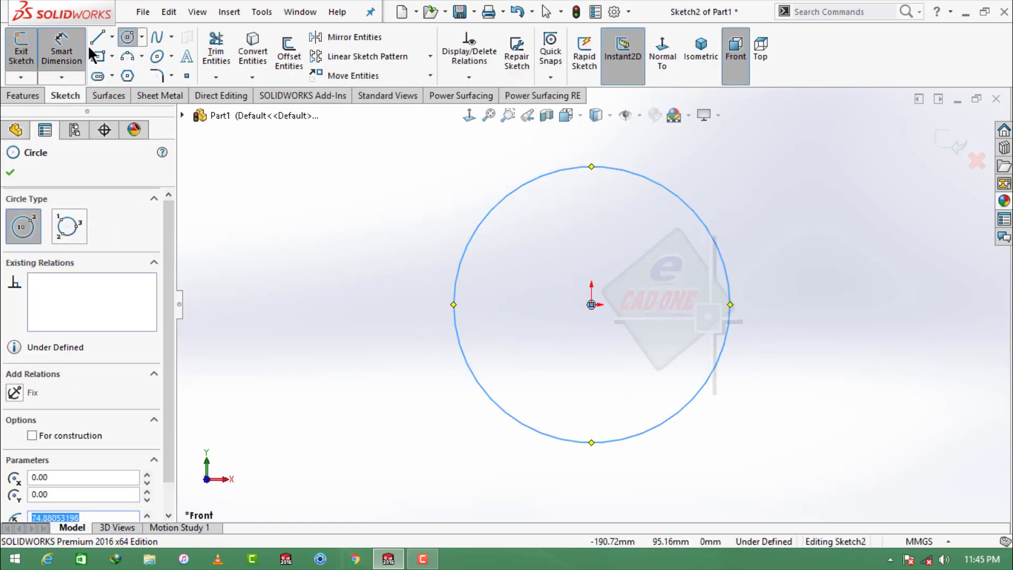
pyautogui.click(61, 50)
pyautogui.click(457, 276)
pyautogui.click(416, 288)
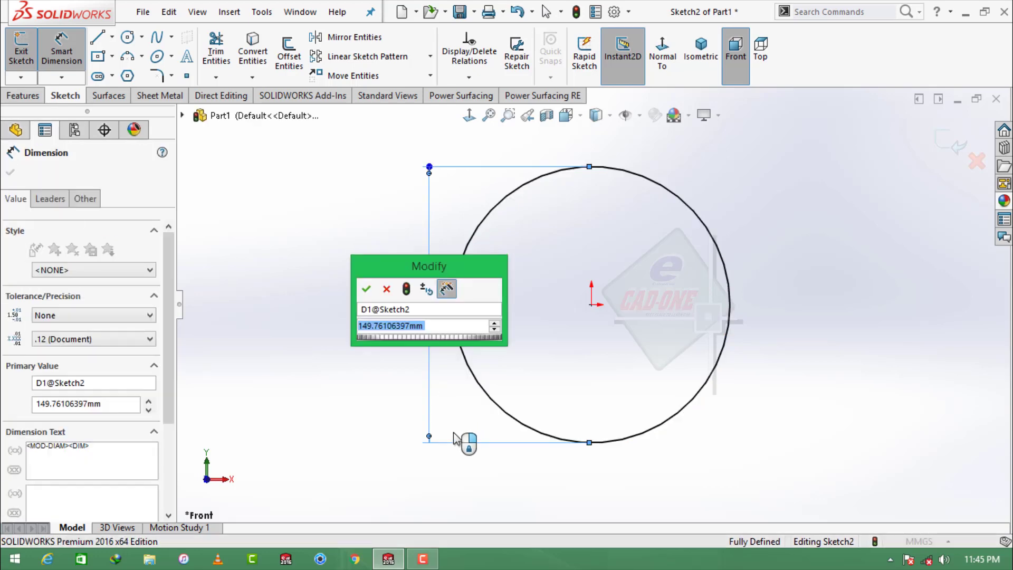
pyautogui.write('120')
pyautogui.press('Return')
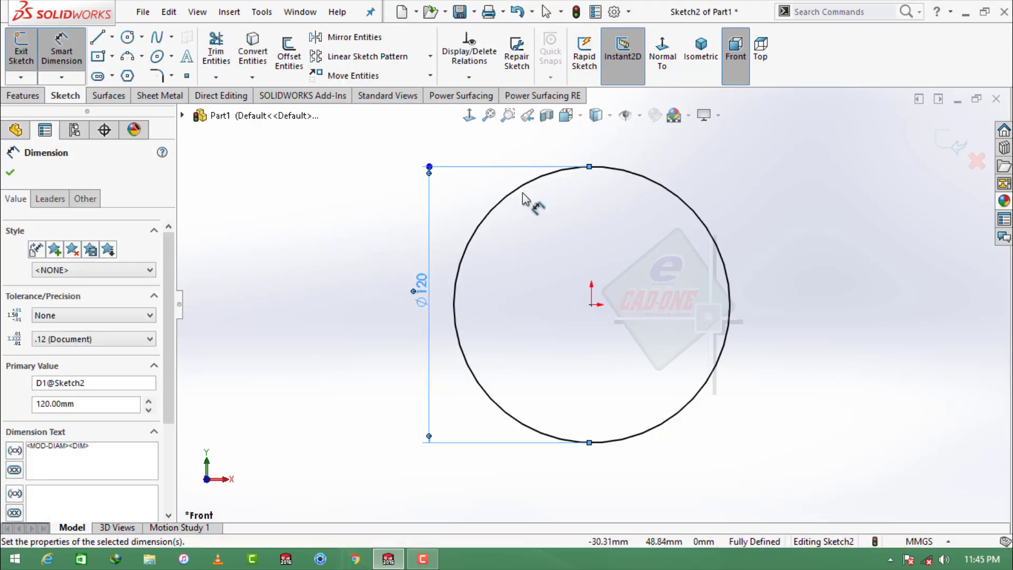
pyautogui.click(10, 173)
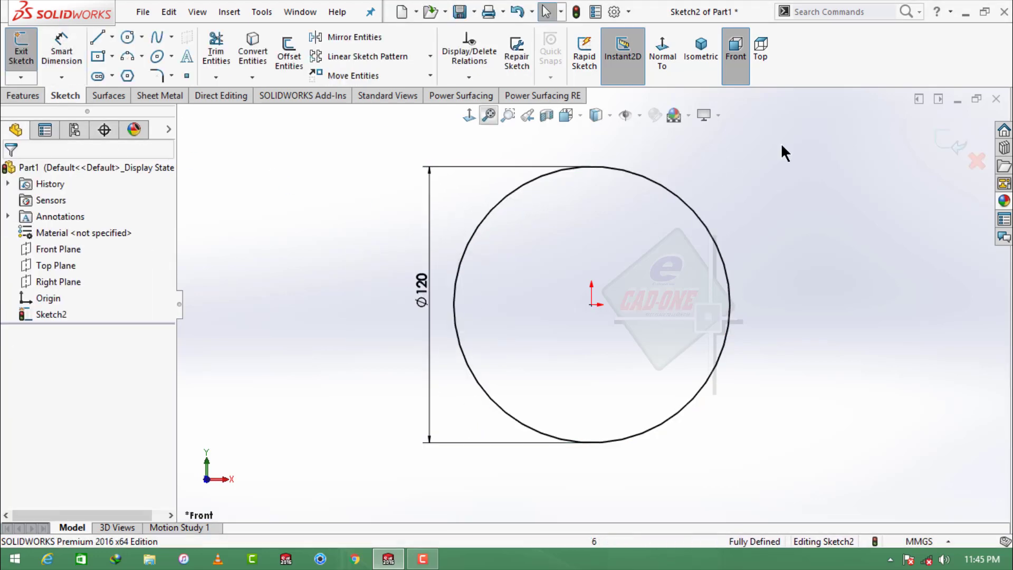
# Split the circle at its top, bottom, left and right points into four arcs.
pyautogui.click(830, 12)
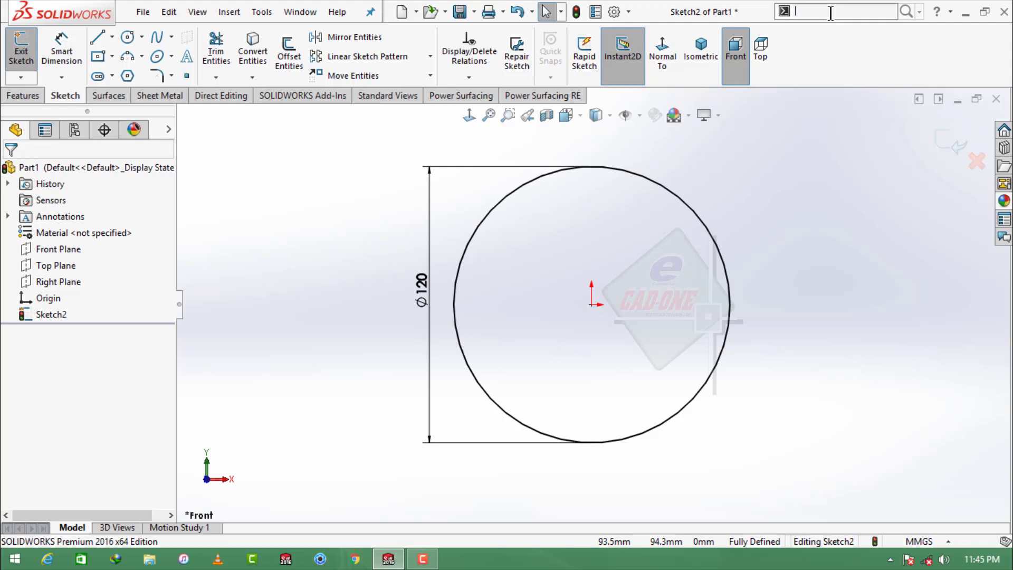
pyautogui.write('split')
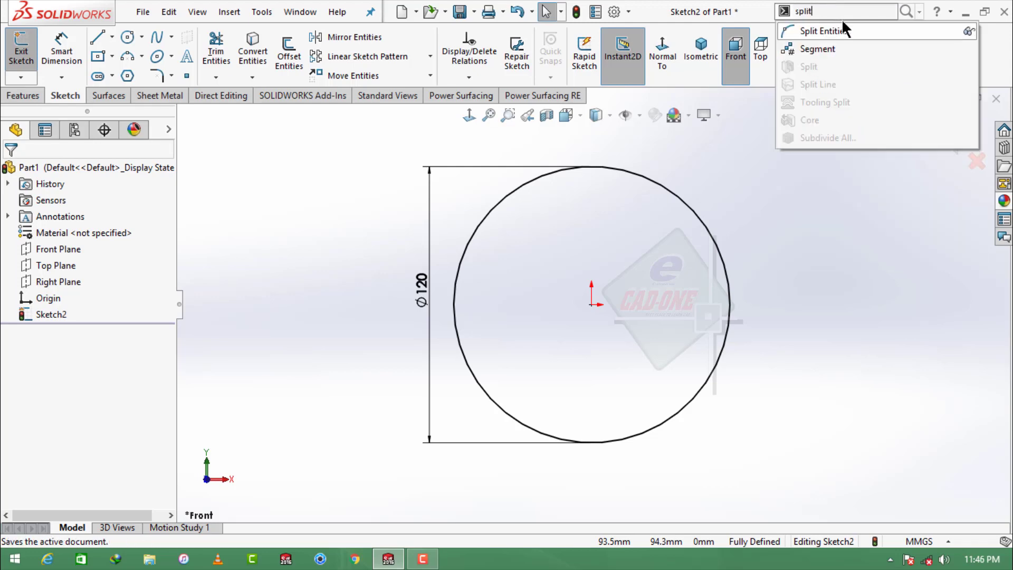
pyautogui.click(844, 31)
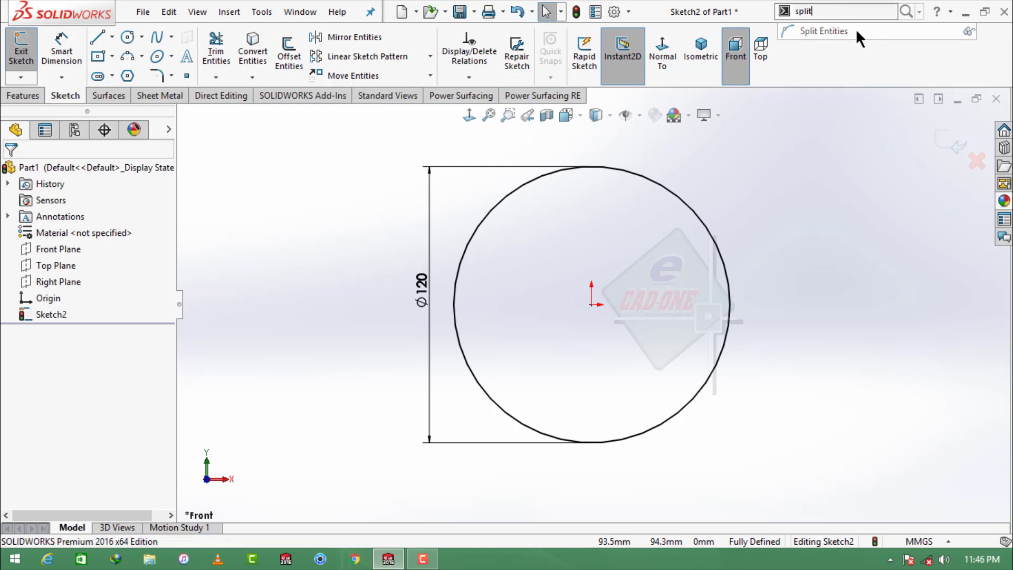
pyautogui.click(591, 167)
pyautogui.click(590, 442)
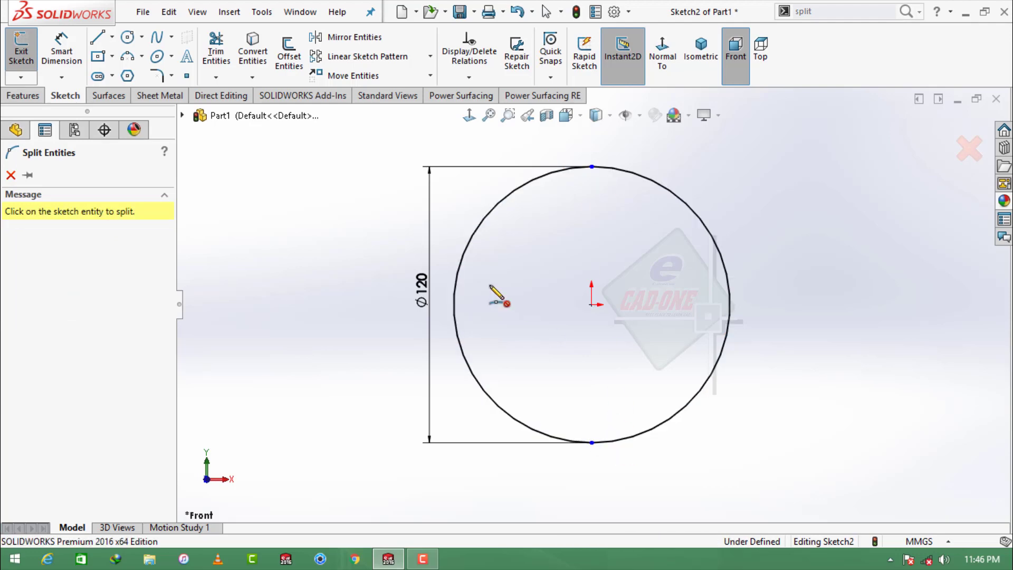
pyautogui.click(452, 305)
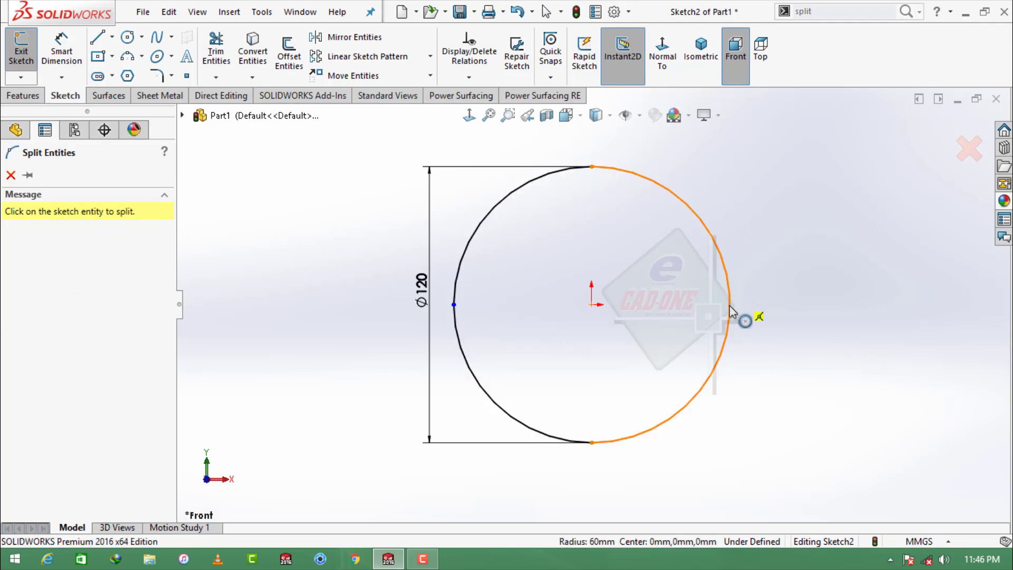
pyautogui.click(730, 305)
pyautogui.click(11, 174)
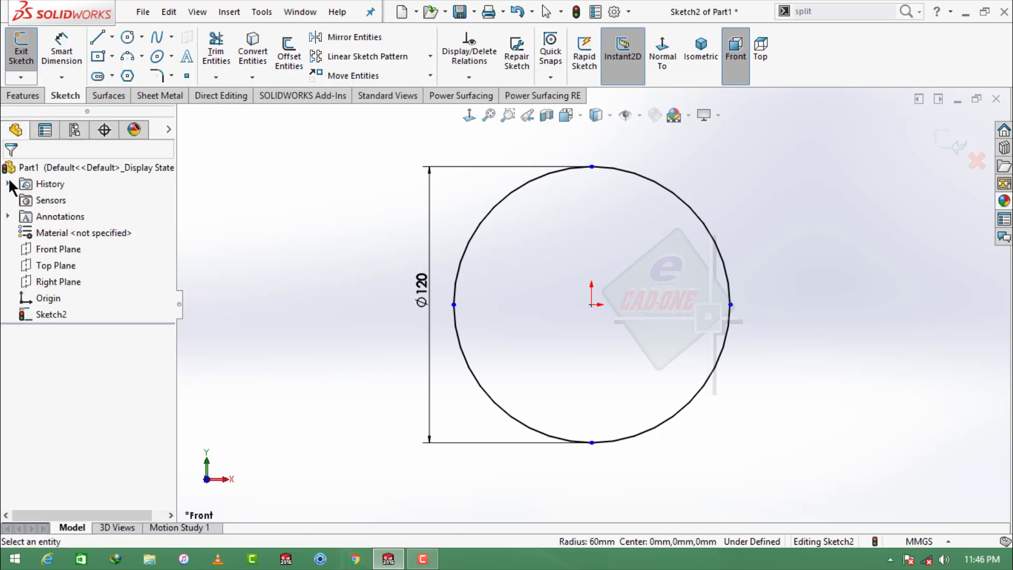
# Exit the first sketch and start a new sketch on the Top Plane in isometric view.
pyautogui.click(948, 149)
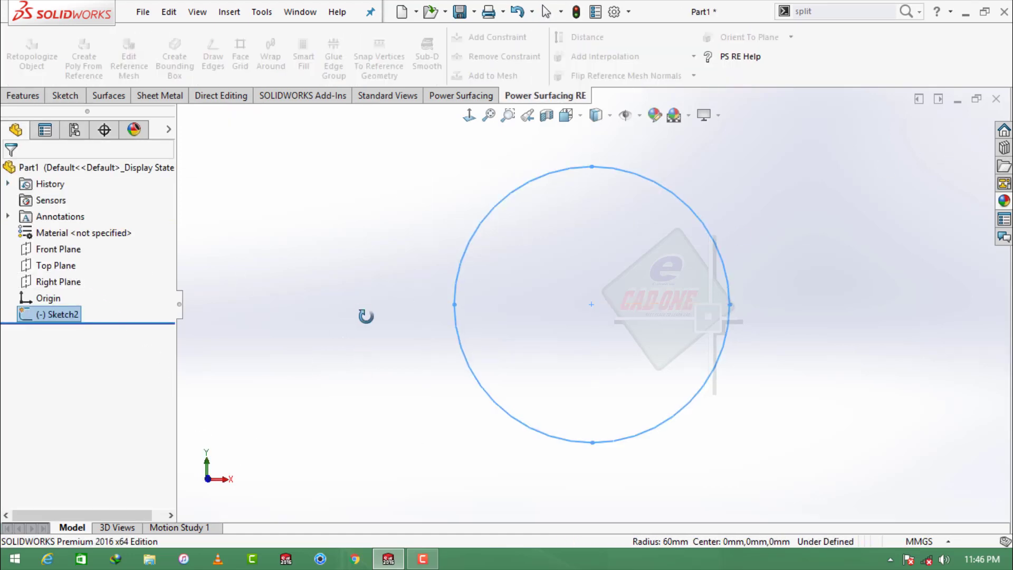
pyautogui.click(62, 266)
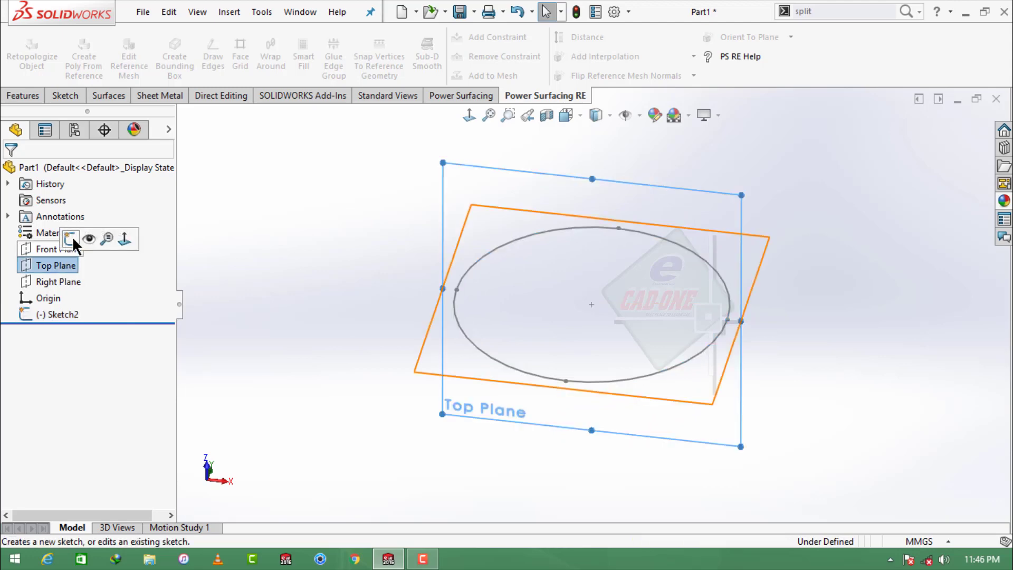
pyautogui.click(73, 239)
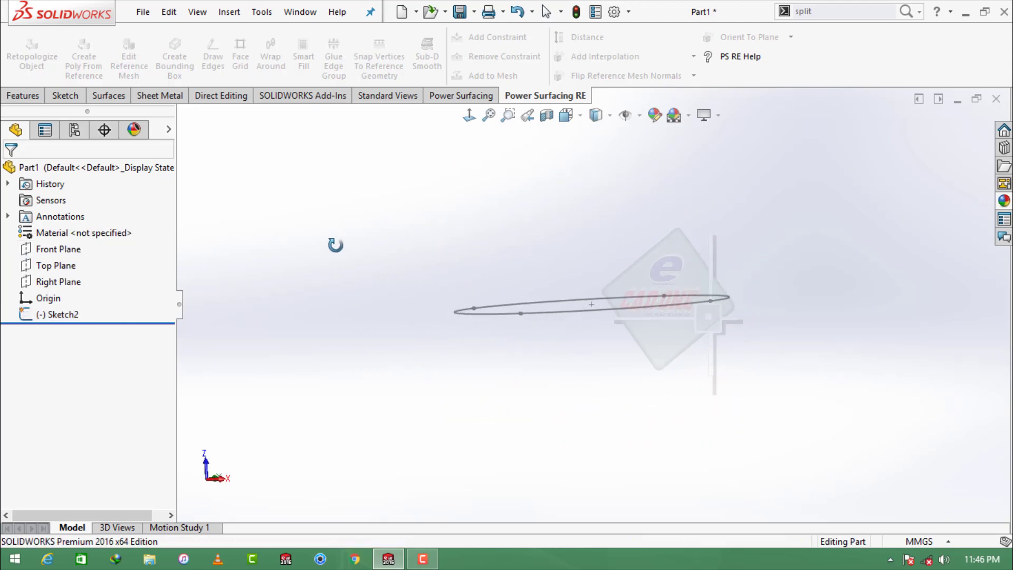
pyautogui.click(59, 249)
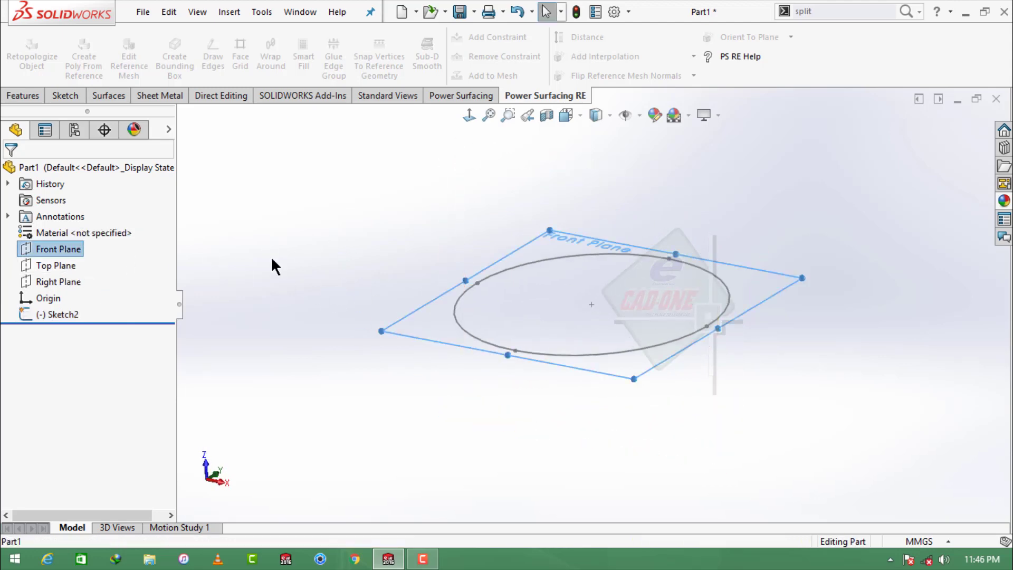
pyautogui.click(272, 259)
pyautogui.click(55, 265)
pyautogui.click(73, 243)
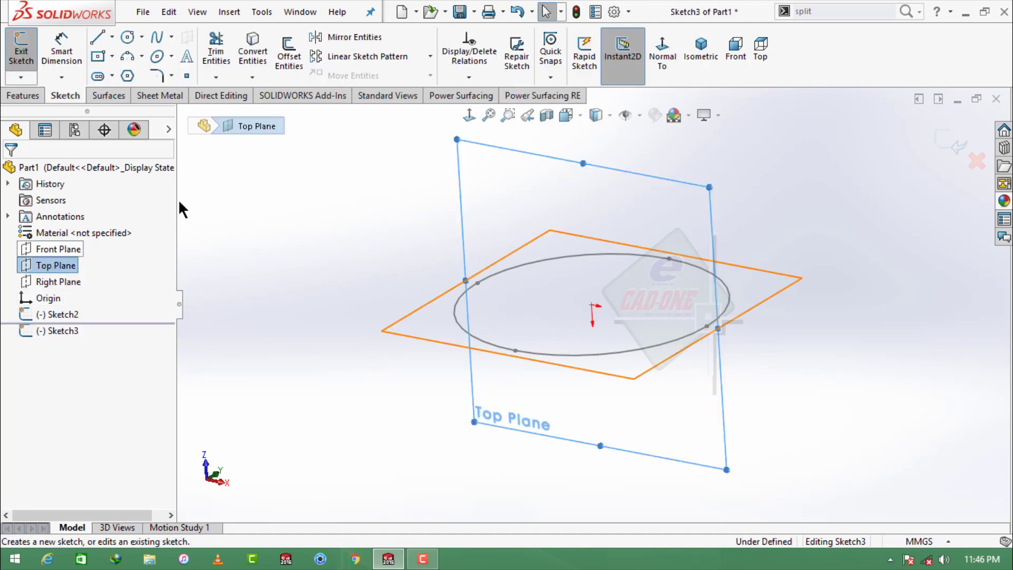
pyautogui.click(807, 352)
pyautogui.click(713, 48)
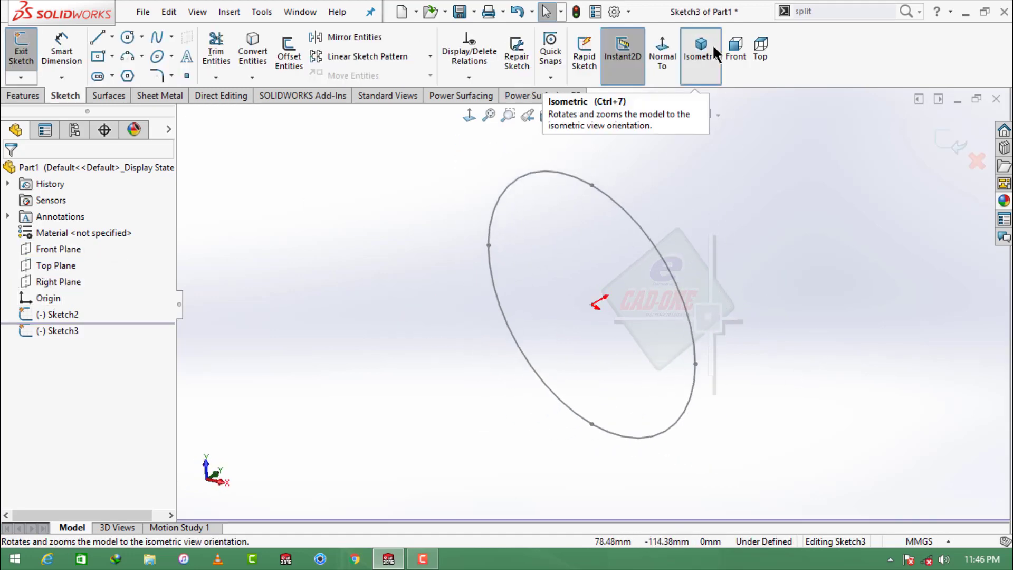
# Draw a radius-60 circle centred on the first circle's right point.
pyautogui.click(127, 36)
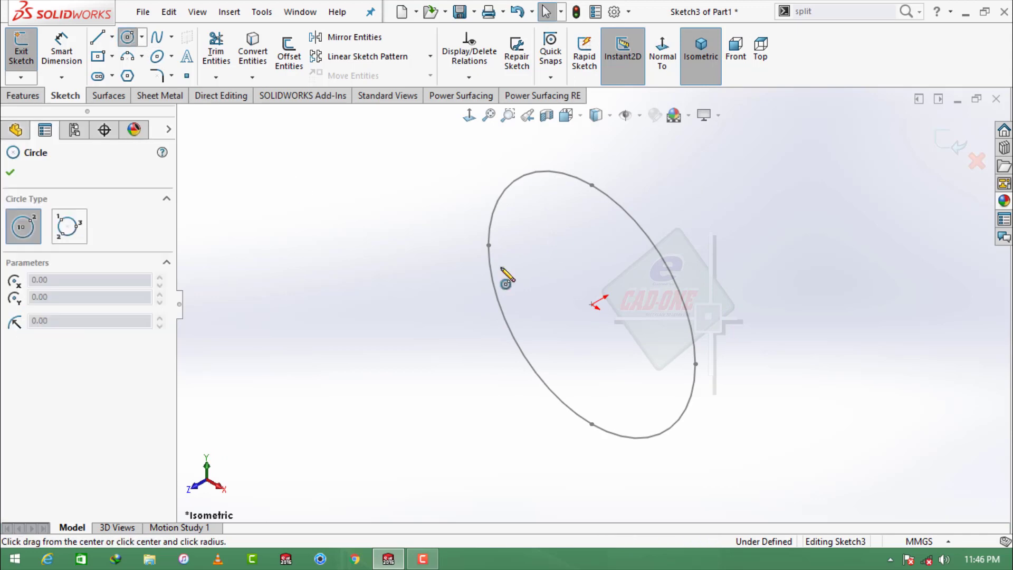
pyautogui.click(695, 364)
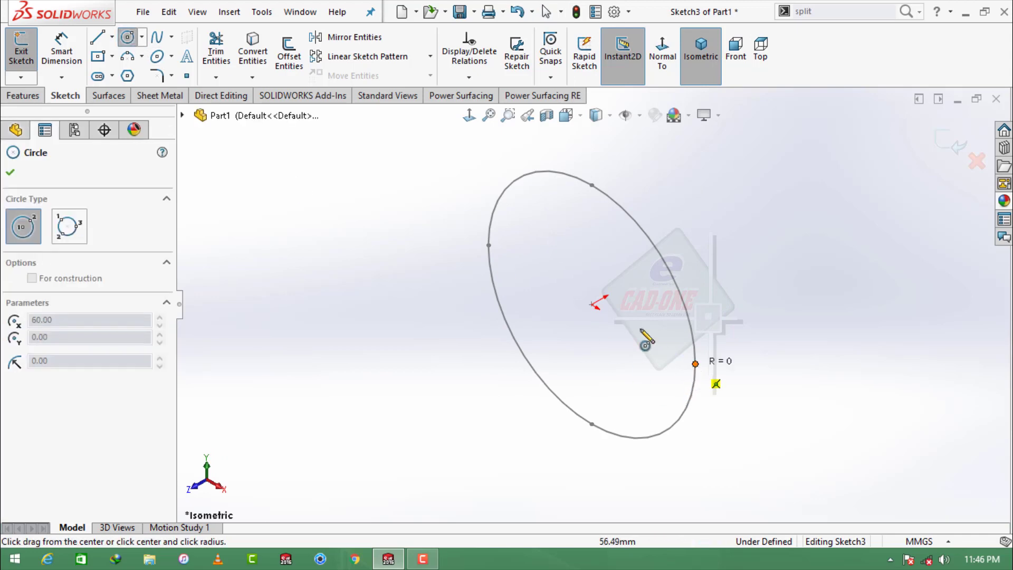
pyautogui.click(595, 307)
pyautogui.click(669, 51)
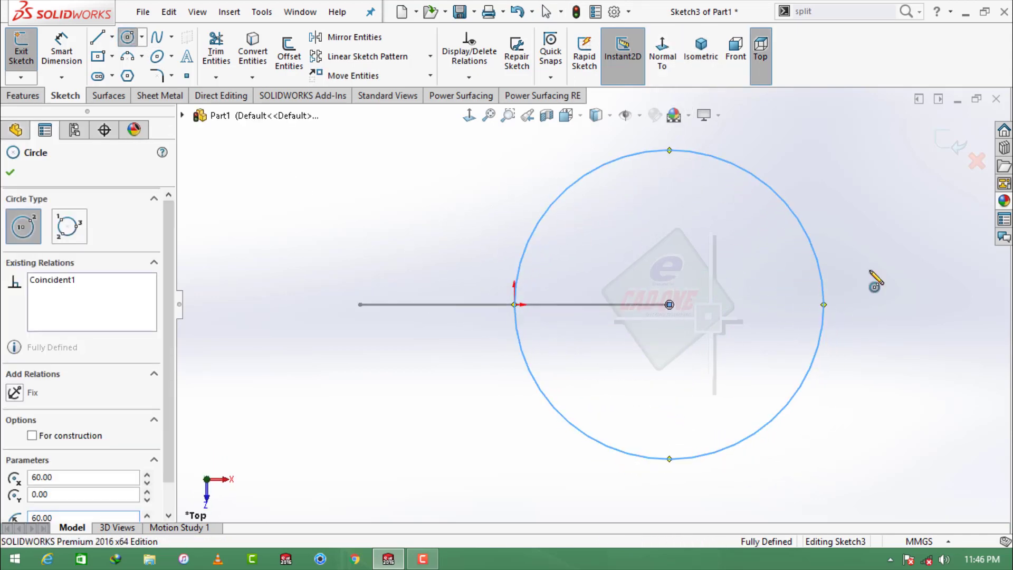
pyautogui.click(869, 316)
pyautogui.press('Escape')
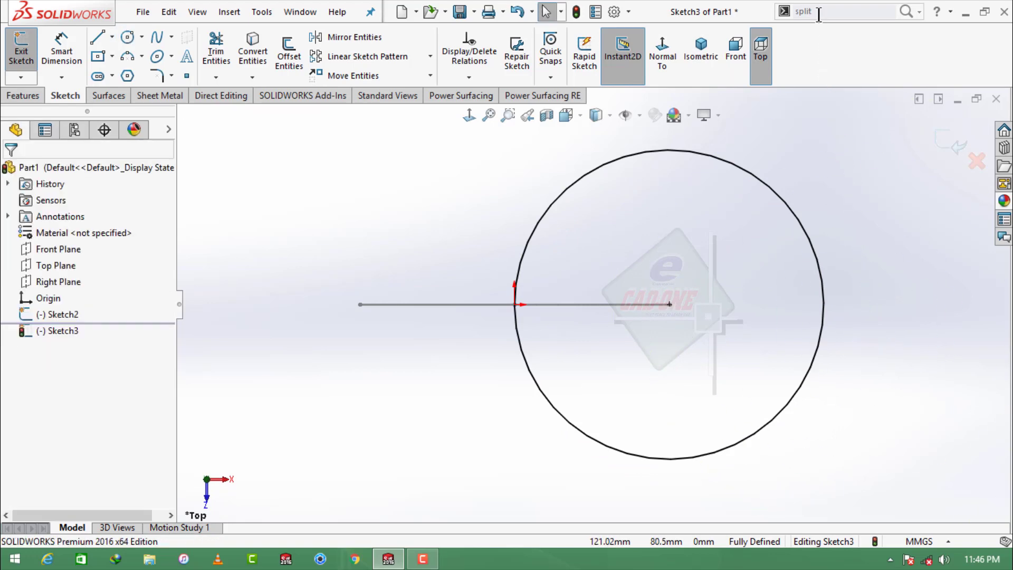
# Split the new circle at its top, bottom and right points, then return to isometric view.
pyautogui.click(823, 10)
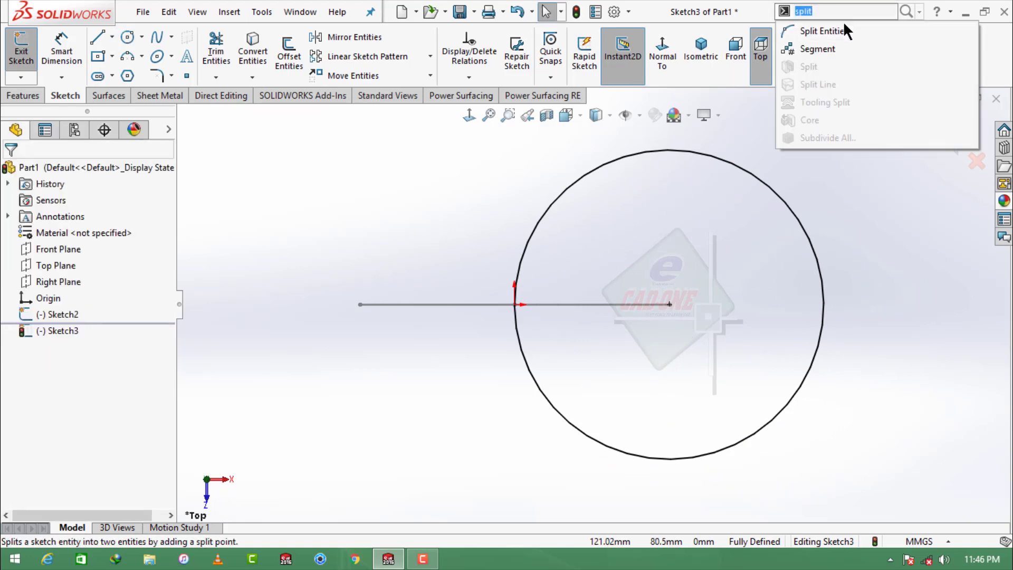
pyautogui.click(843, 31)
pyautogui.click(669, 151)
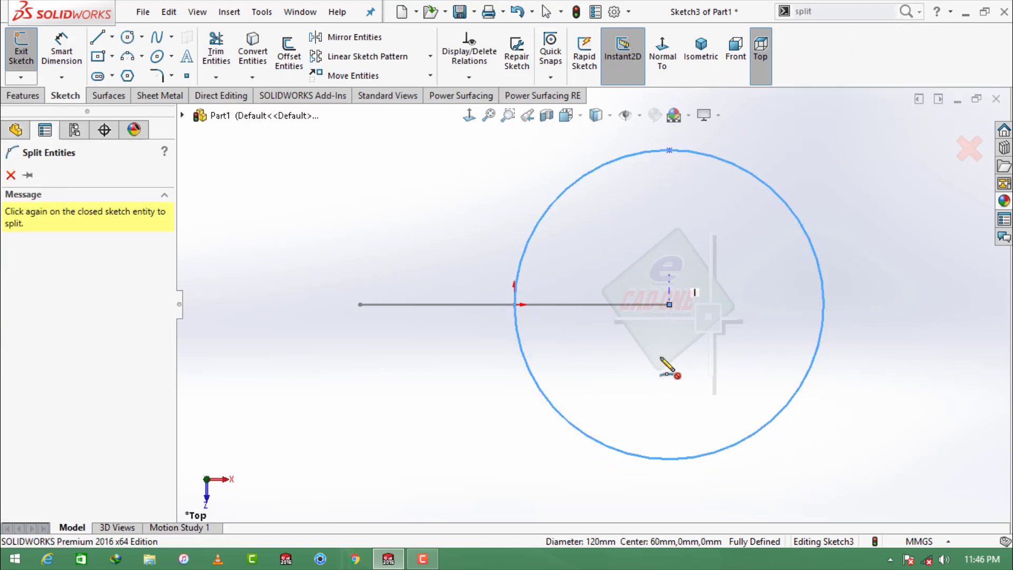
pyautogui.click(669, 458)
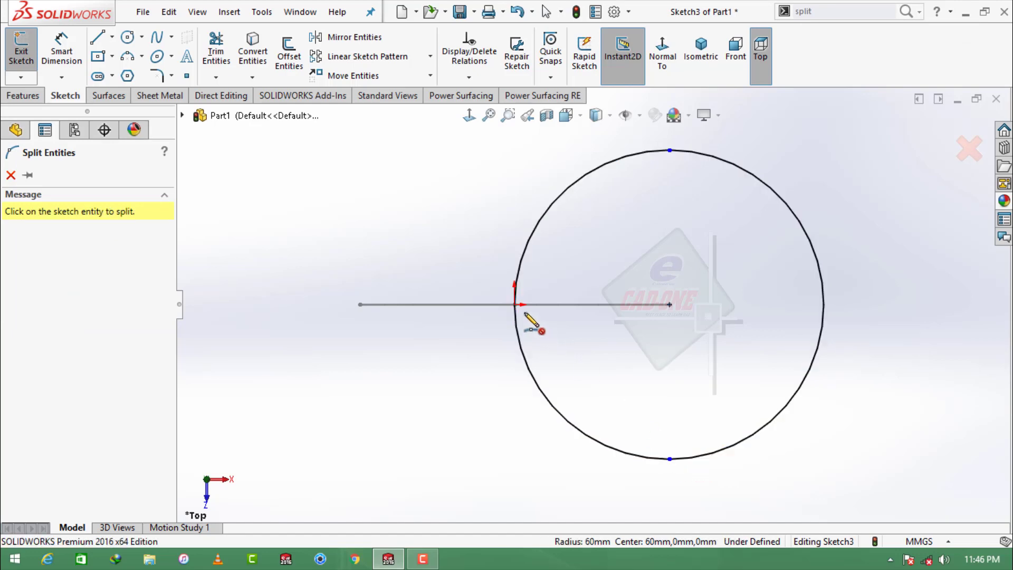
pyautogui.click(823, 305)
pyautogui.click(11, 177)
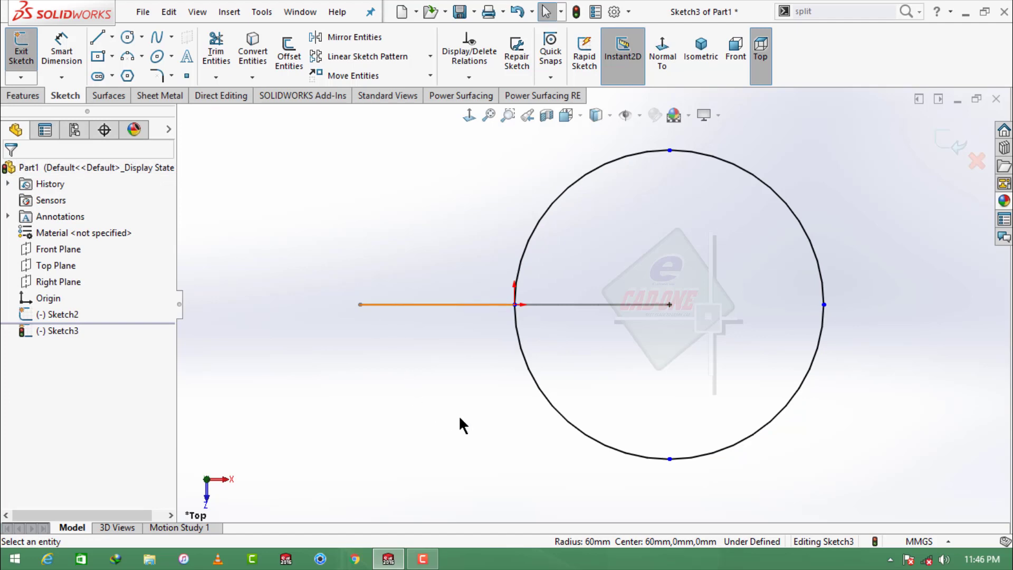
pyautogui.moveTo(459, 421)
pyautogui.mouseDown(button='middle')
pyautogui.moveTo(479, 275)
pyautogui.moveTo(436, 228)
pyautogui.mouseUp(button='middle')
pyautogui.click(699, 58)
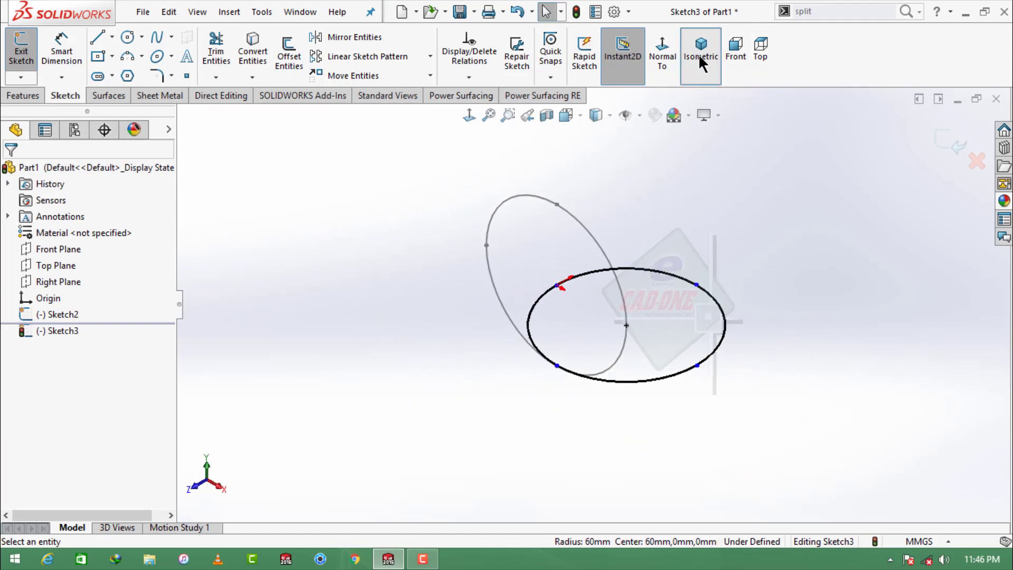
# Loft a surface between the Sketch2 and Sketch3 circles, creating Surface-Loft1.
pyautogui.click(98, 97)
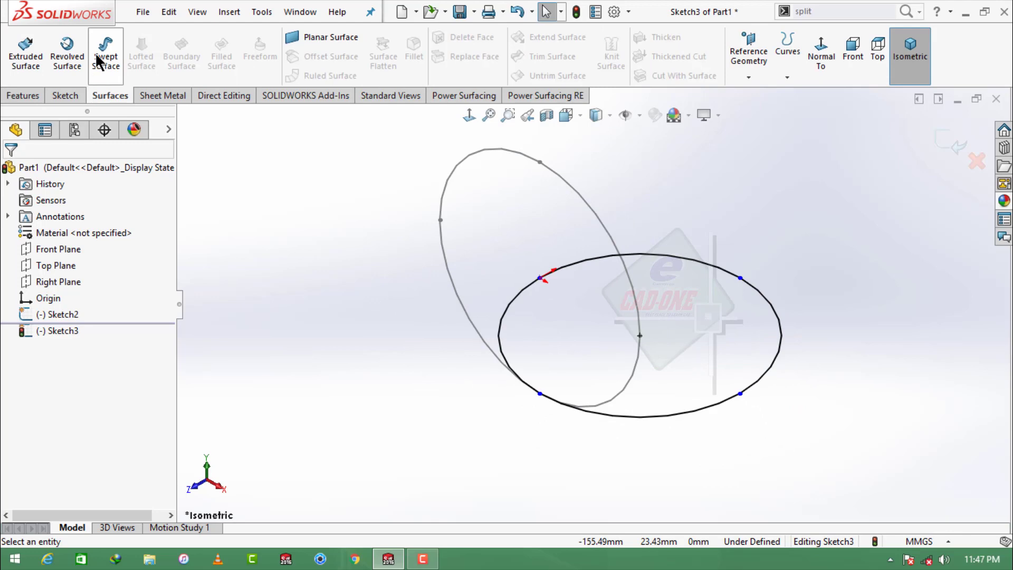
pyautogui.click(946, 141)
pyautogui.click(142, 72)
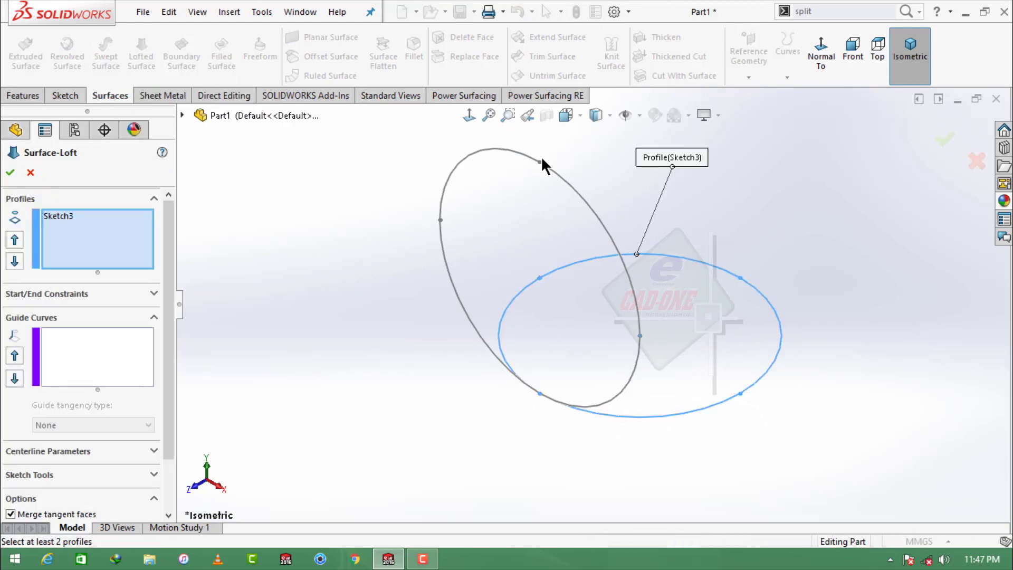
pyautogui.moveTo(564, 332)
pyautogui.mouseDown(button='middle')
pyautogui.moveTo(564, 283)
pyautogui.moveTo(548, 336)
pyautogui.mouseUp(button='middle')
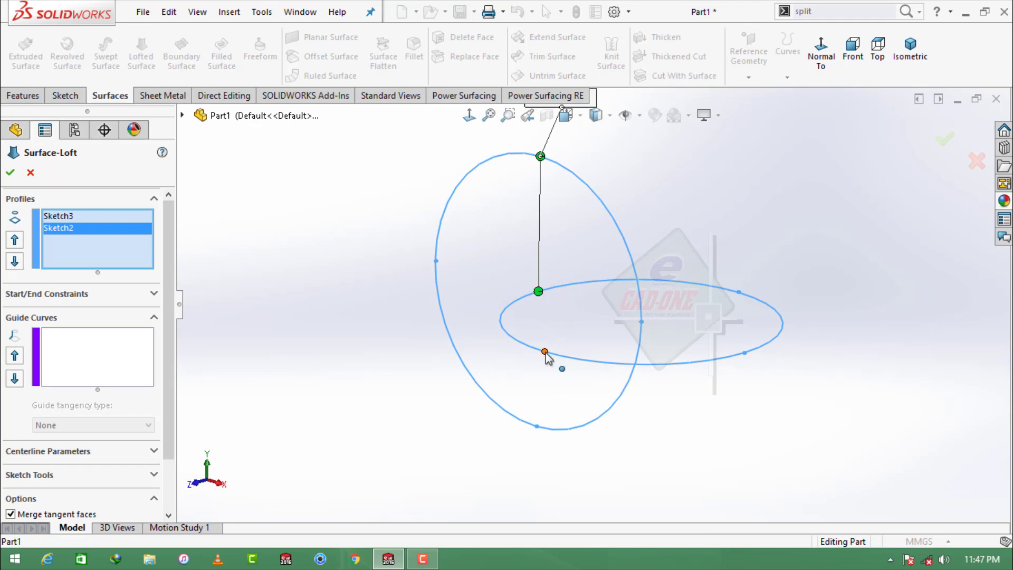
pyautogui.click(544, 350)
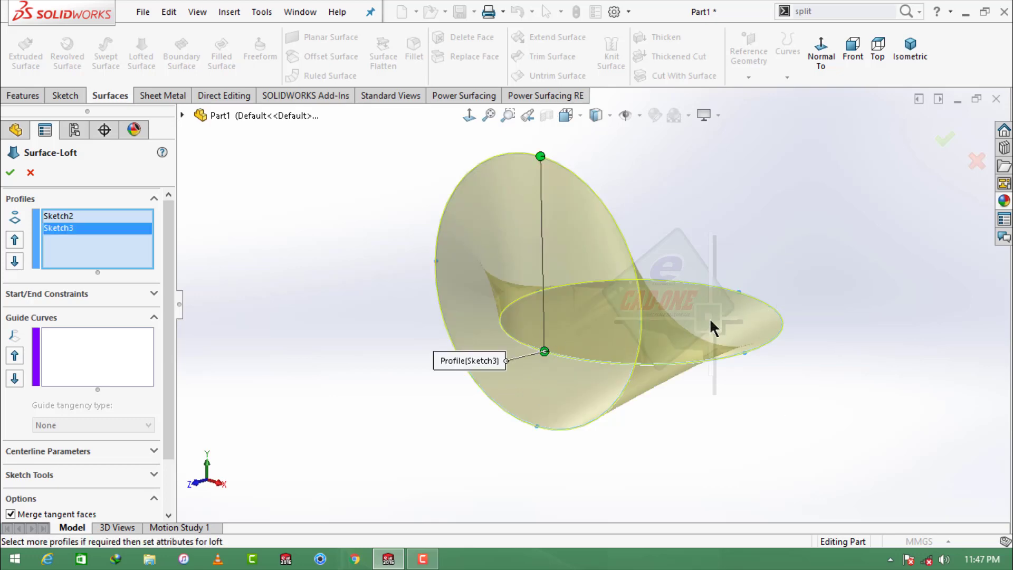
pyautogui.moveTo(854, 295)
pyautogui.mouseDown(button='middle')
pyautogui.moveTo(769, 339)
pyautogui.moveTo(793, 420)
pyautogui.moveTo(678, 443)
pyautogui.moveTo(692, 381)
pyautogui.moveTo(816, 255)
pyautogui.mouseUp(button='middle')
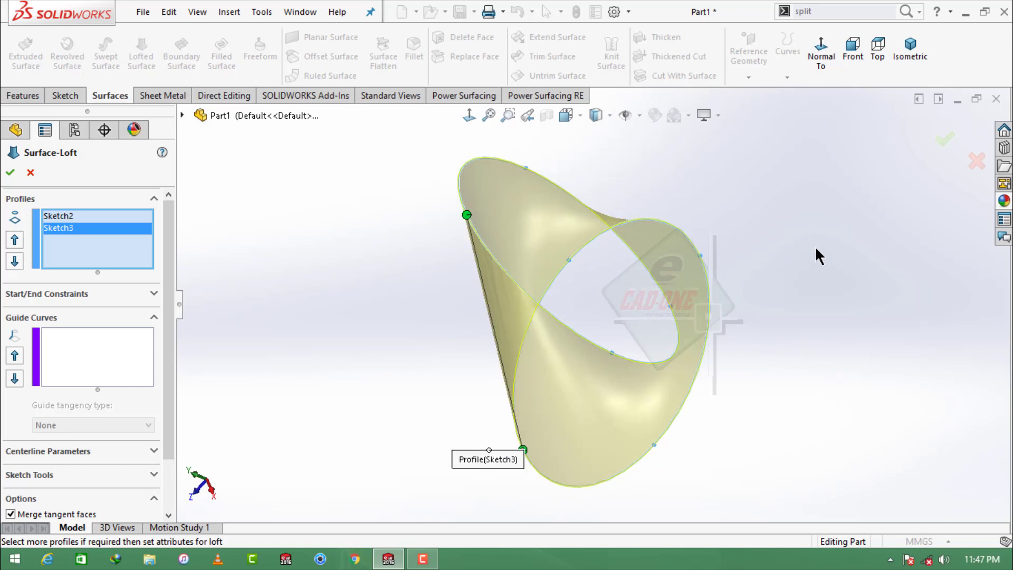
pyautogui.click(10, 173)
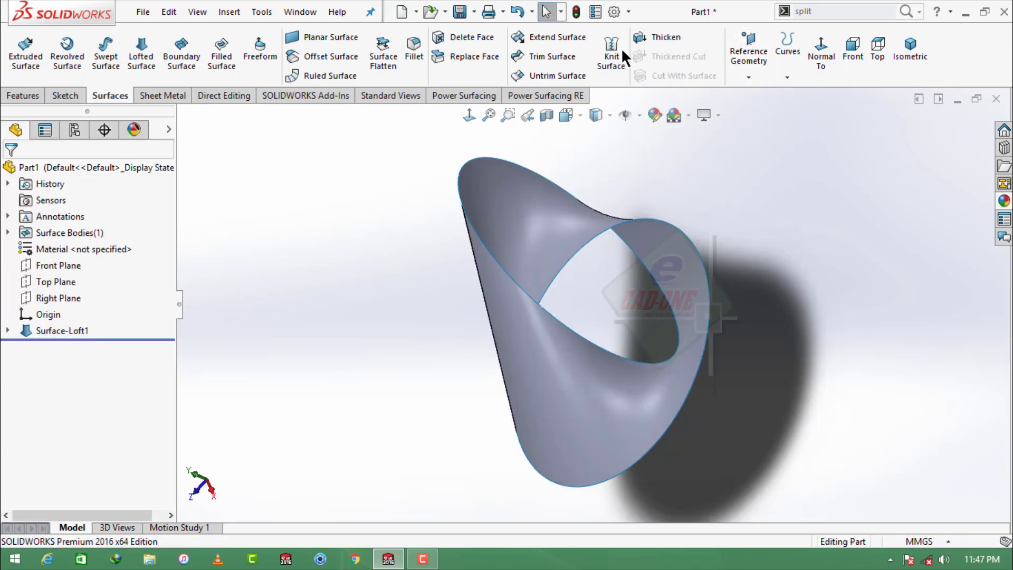
# Thicken Surface-Loft1 by 2 mm, adding the thickness on the opposite side.
pyautogui.click(654, 37)
pyautogui.click(498, 236)
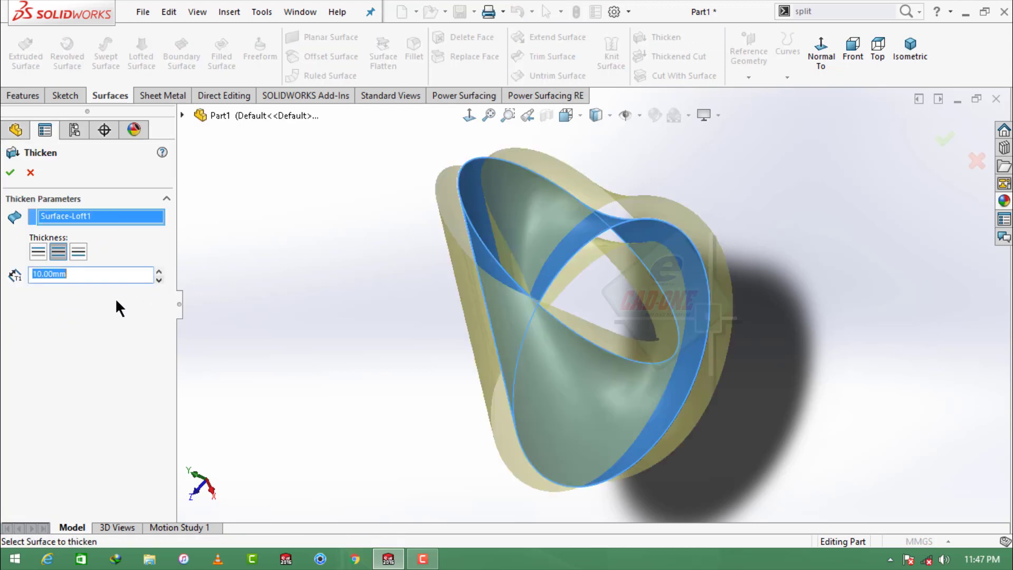
pyautogui.write('2')
pyautogui.press('Return')
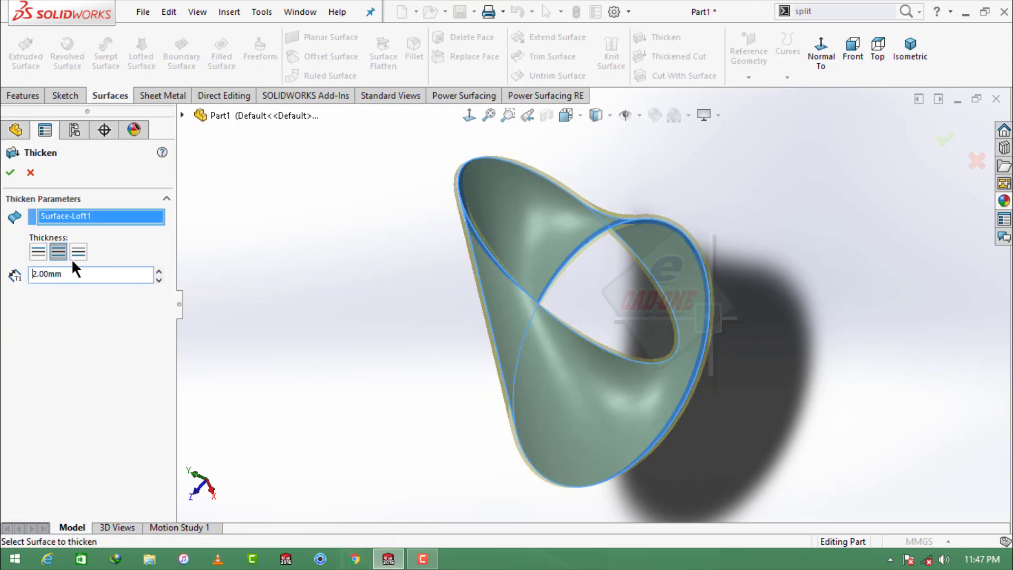
pyautogui.click(42, 255)
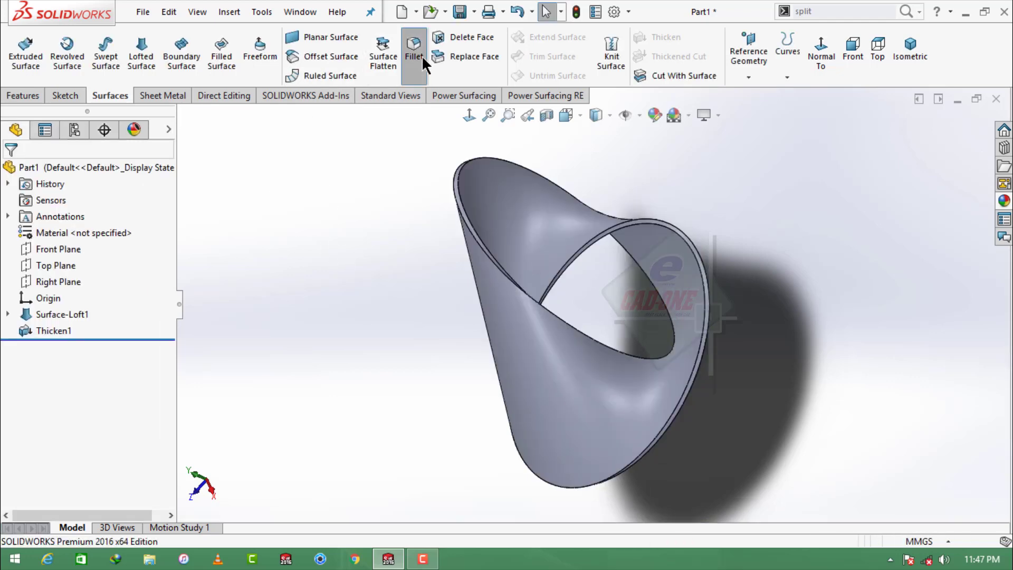
# Fillet the shell's inner and outer faces with a 1 mm radius.
pyautogui.click(424, 63)
pyautogui.write('1.00mm')
pyautogui.press('Return')
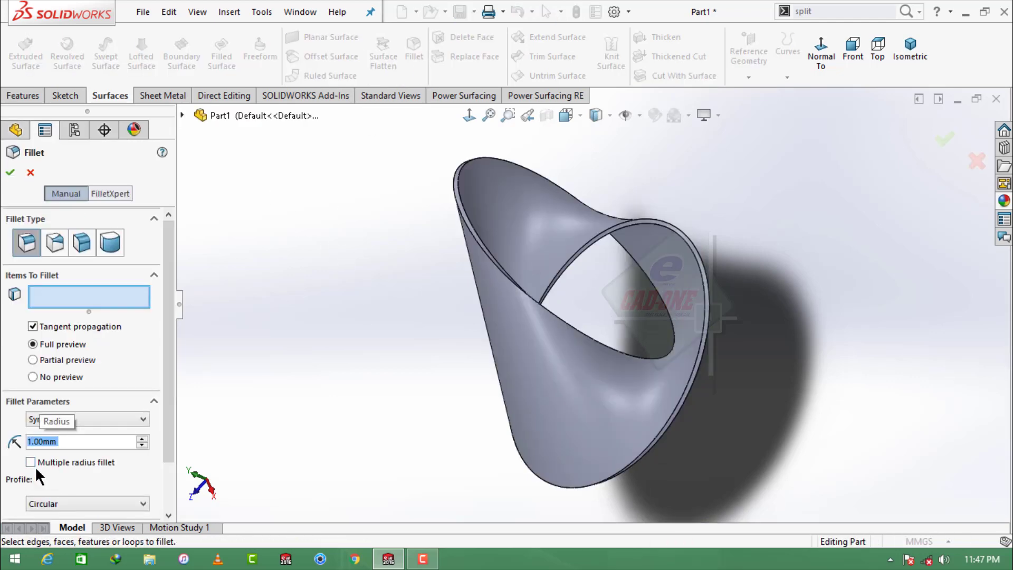
pyautogui.click(516, 194)
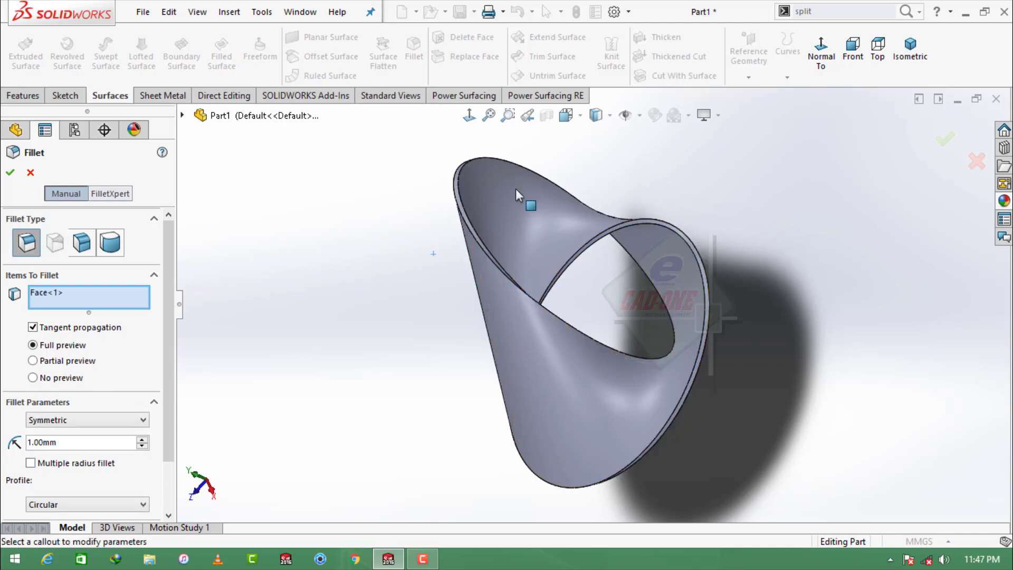
pyautogui.click(491, 293)
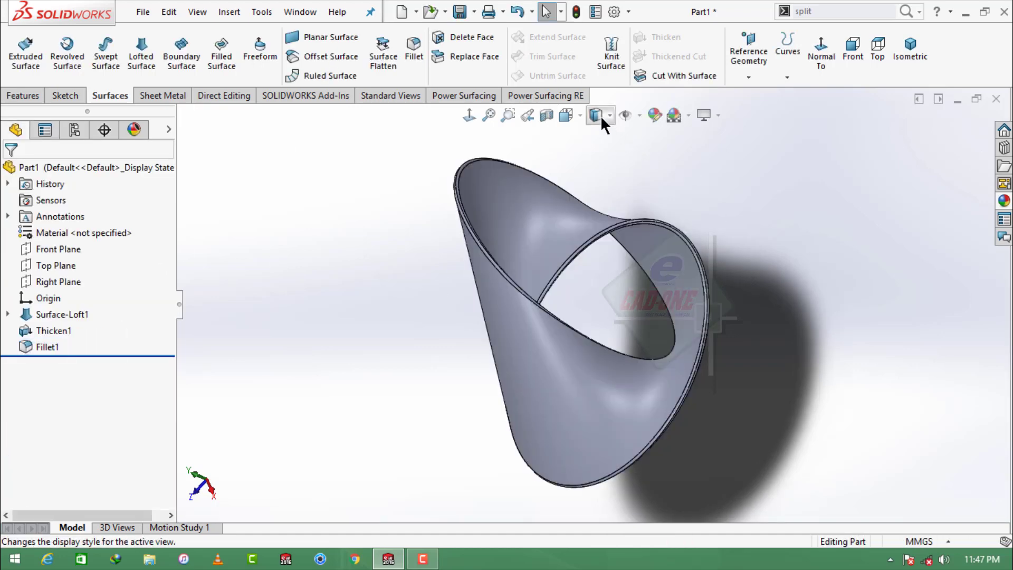
# Display the shell shaded without edge lines in an isometric view.
pyautogui.click(600, 115)
pyautogui.click(597, 158)
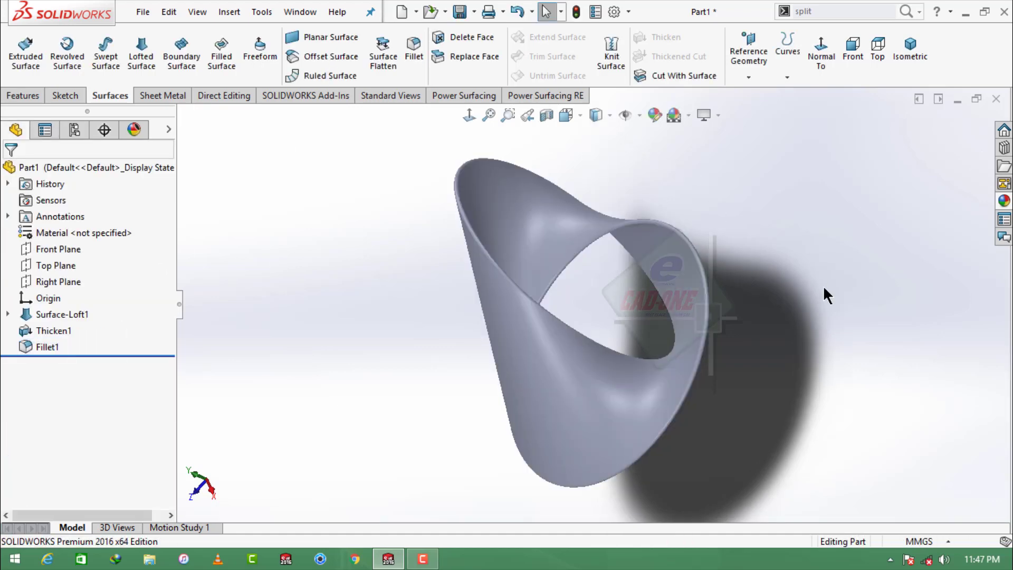
pyautogui.click(911, 57)
pyautogui.moveTo(550, 368)
pyautogui.mouseDown(button='middle')
pyautogui.moveTo(616, 374)
pyautogui.moveTo(604, 357)
pyautogui.moveTo(622, 388)
pyautogui.mouseUp(button='middle')
pyautogui.scroll(-3, 575, 293)
pyautogui.scroll(2, 696, 311)
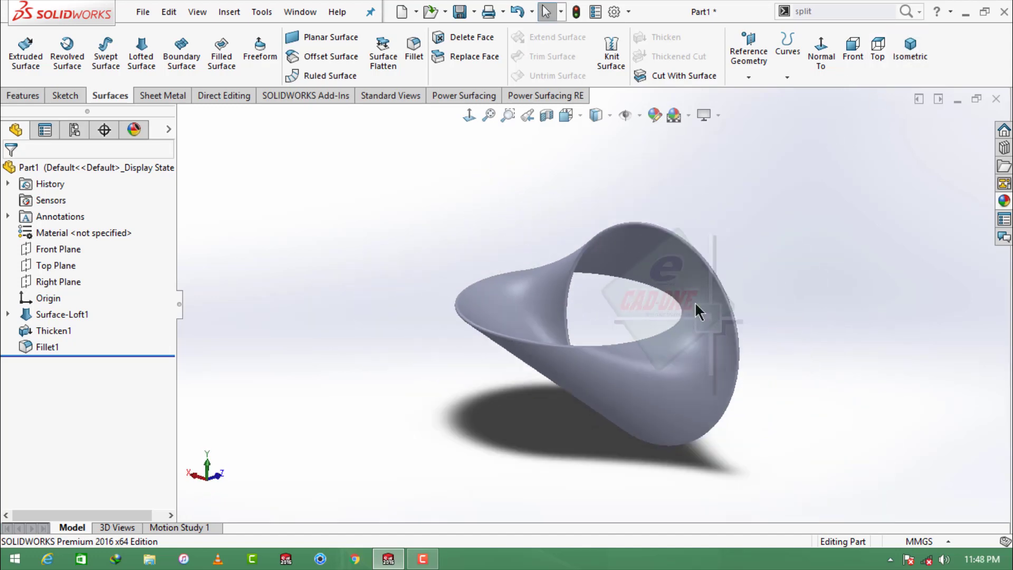
pyautogui.click(1003, 201)
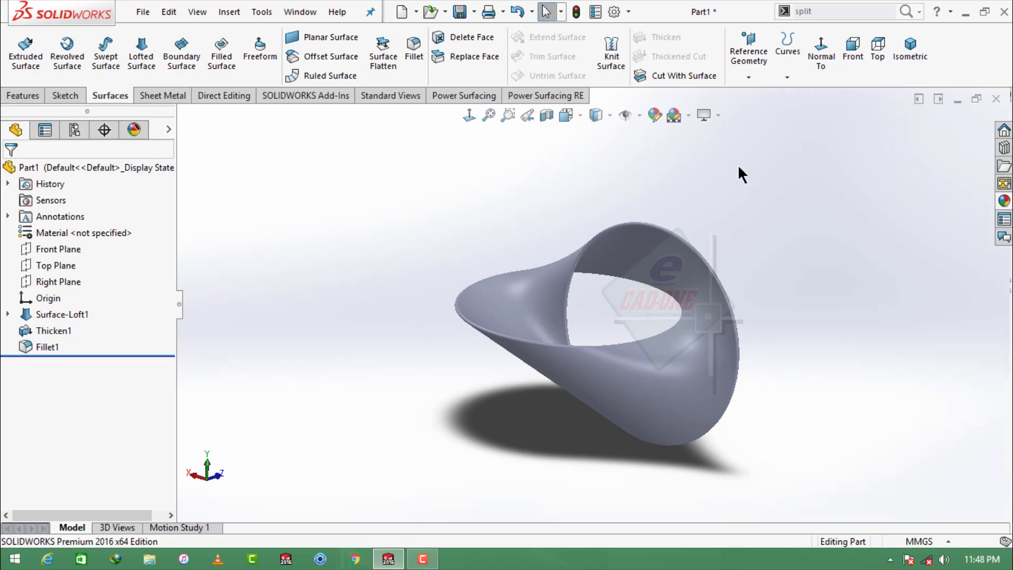
# Save the part to the Desktop as asd and minimize SOLIDWORKS.
pyautogui.hotkey('ctrl', 's')
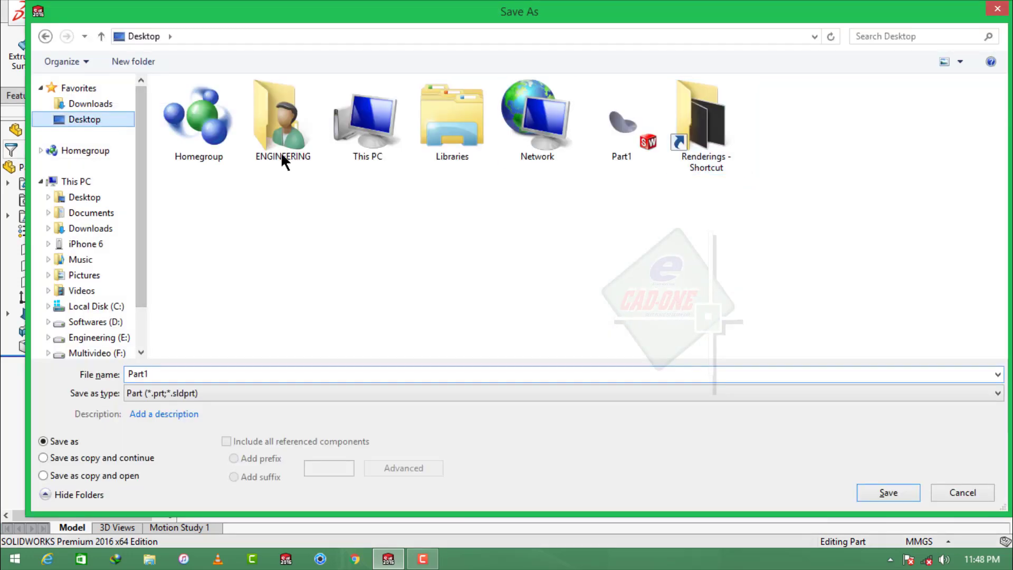
pyautogui.doubleClick(731, 373)
pyautogui.write('asd')
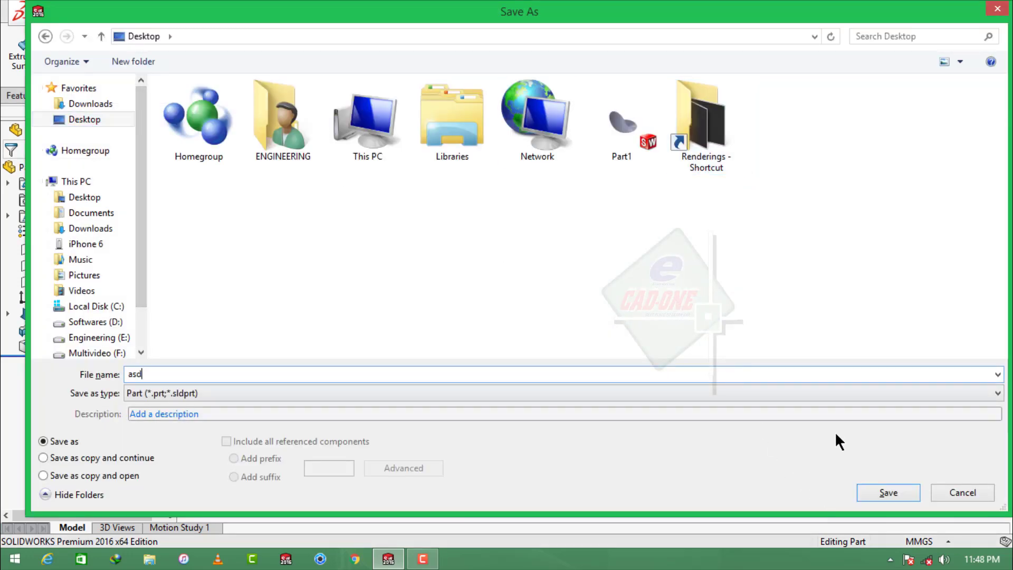
pyautogui.click(875, 496)
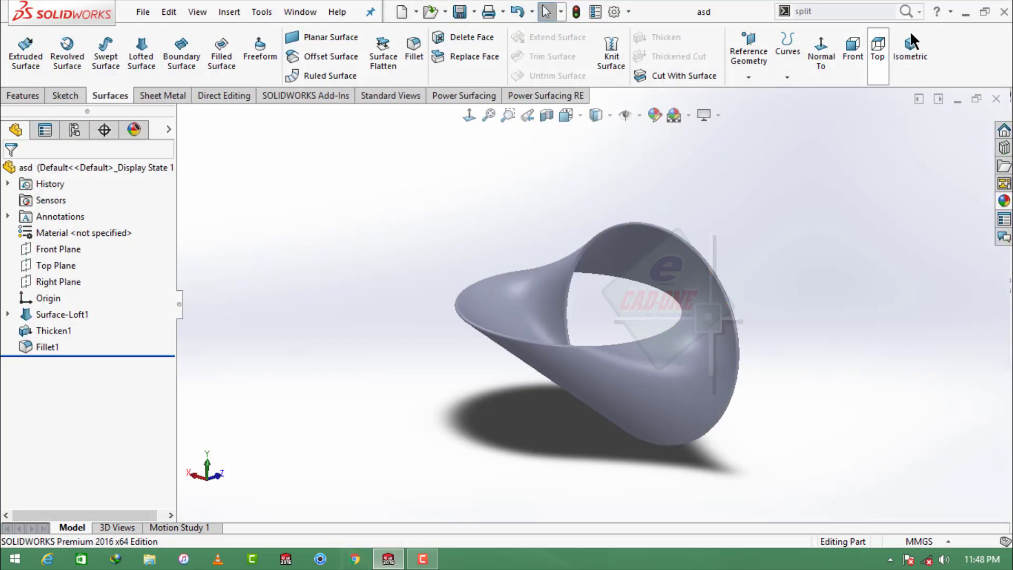
pyautogui.click(965, 13)
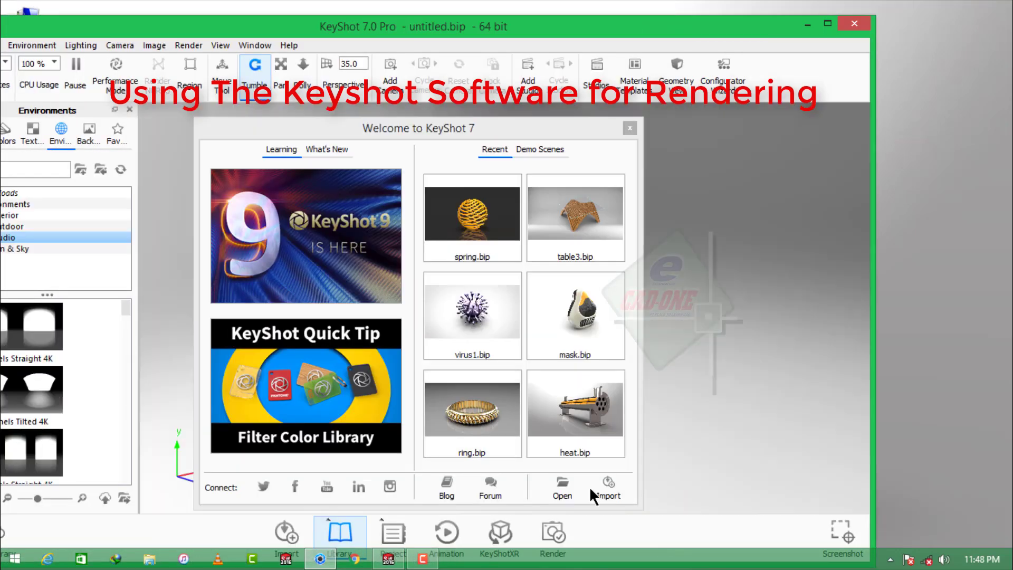
# Import asd.SLDPRT from the Desktop into KeyShot and maximize the window.
pyautogui.click(598, 483)
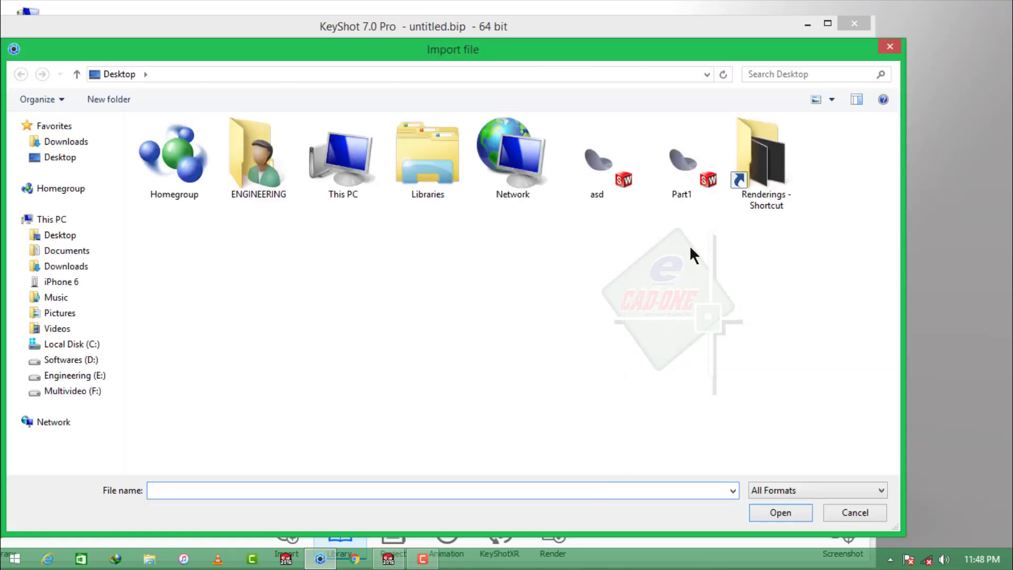
pyautogui.doubleClick(612, 149)
pyautogui.click(583, 436)
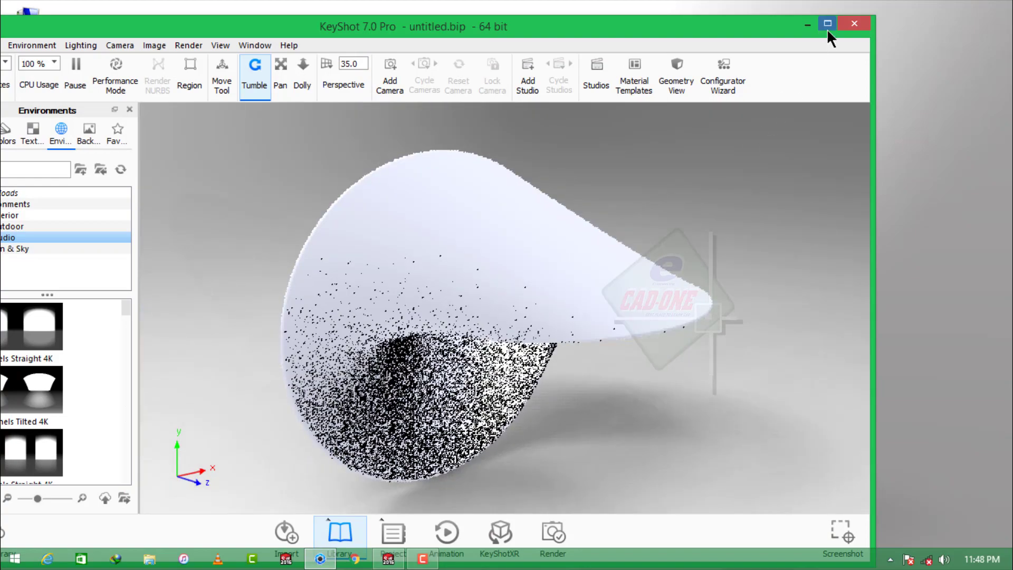
pyautogui.click(827, 25)
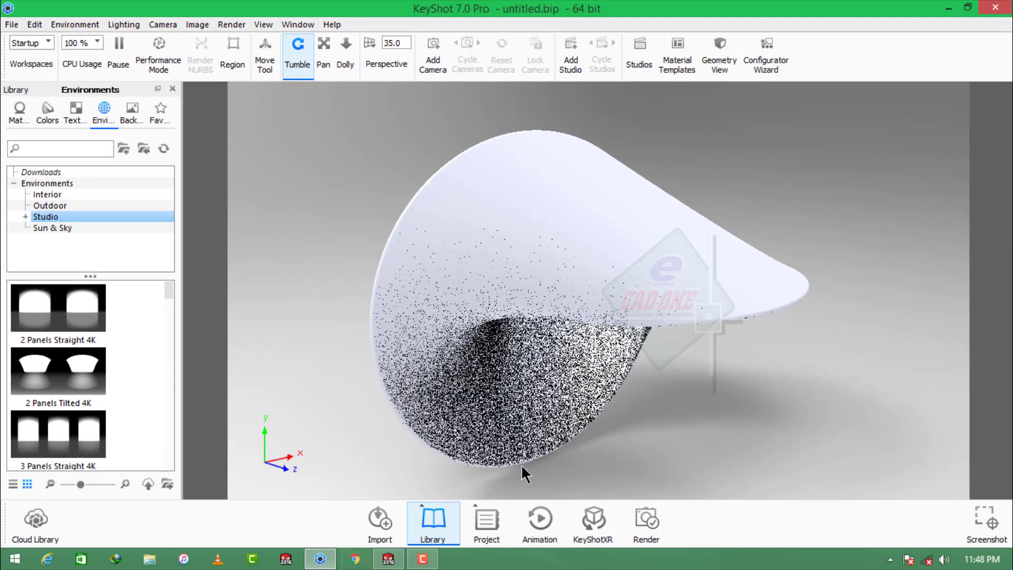
# Turn on occlusion ground shadows and ground reflections for the scene.
pyautogui.click(430, 522)
pyautogui.moveTo(561, 337)
pyautogui.mouseDown()
pyautogui.moveTo(515, 299)
pyautogui.moveTo(343, 201)
pyautogui.moveTo(459, 317)
pyautogui.moveTo(676, 357)
pyautogui.moveTo(690, 470)
pyautogui.moveTo(577, 294)
pyautogui.moveTo(628, 262)
pyautogui.moveTo(658, 217)
pyautogui.moveTo(596, 322)
pyautogui.moveTo(487, 313)
pyautogui.moveTo(464, 296)
pyautogui.mouseUp()
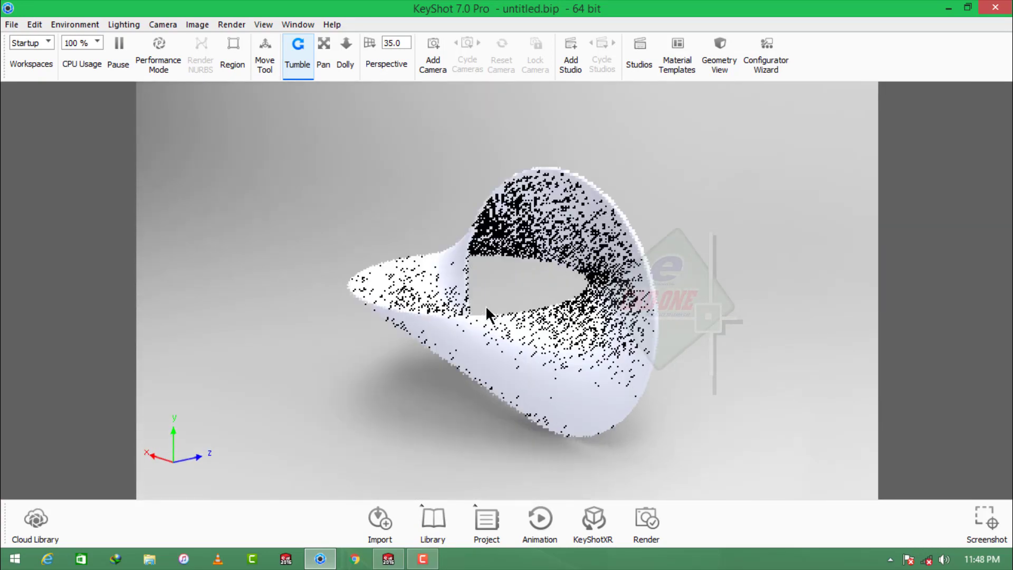
pyautogui.click(76, 25)
pyautogui.click(76, 82)
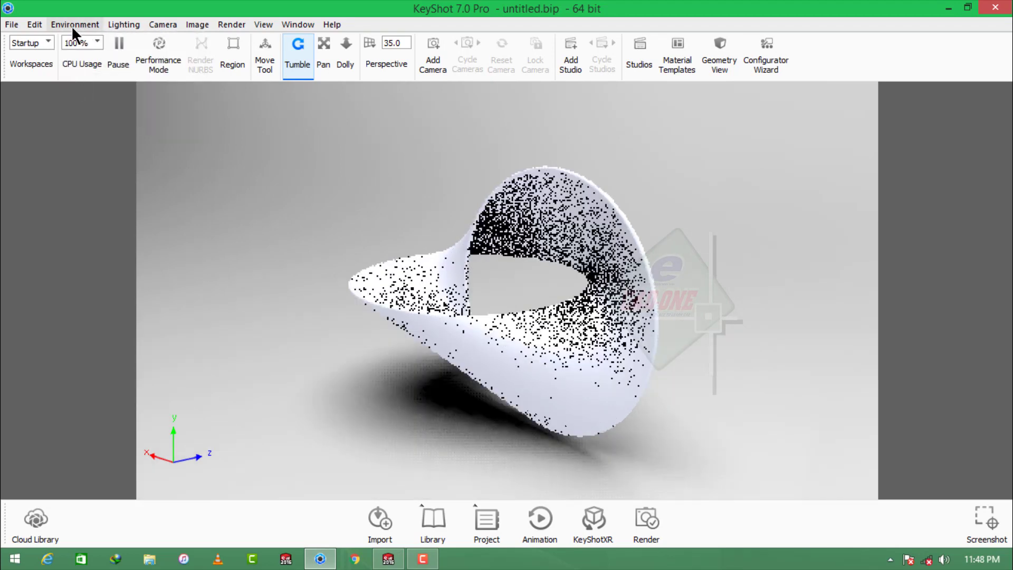
pyautogui.click(75, 25)
pyautogui.click(79, 99)
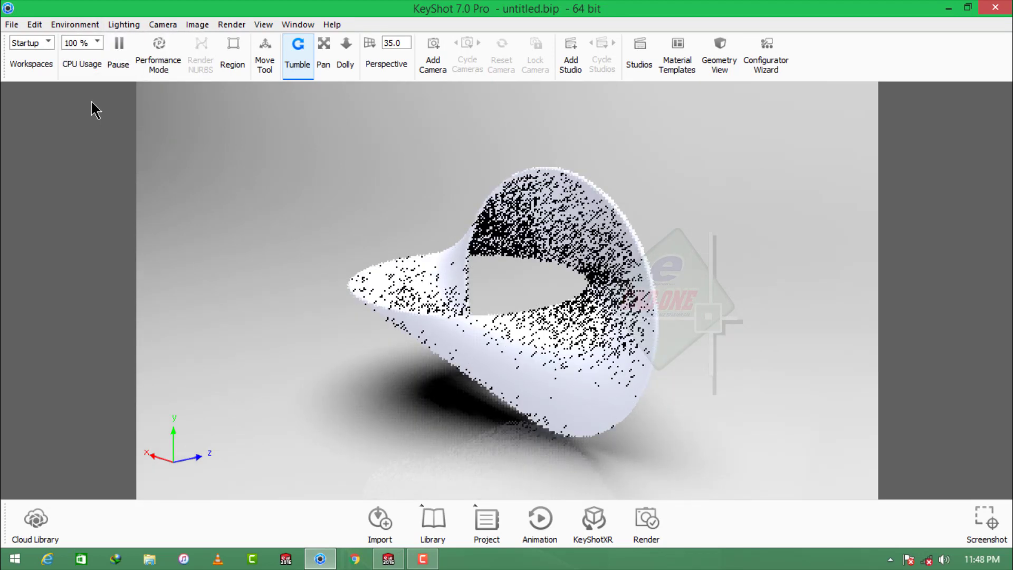
# Apply the 2 Panels Tilted 4K studio environment from the library.
pyautogui.click(437, 532)
pyautogui.moveTo(184, 317); pyautogui.dragTo(266, 317)
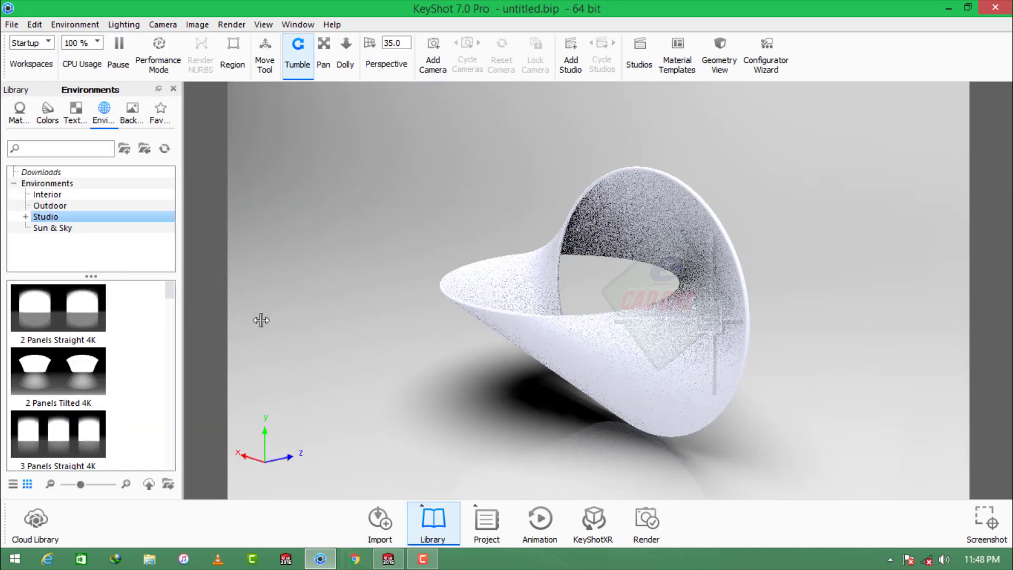
pyautogui.moveTo(158, 313)
pyautogui.mouseDown()
pyautogui.moveTo(444, 408)
pyautogui.moveTo(644, 389)
pyautogui.moveTo(455, 361)
pyautogui.moveTo(500, 378)
pyautogui.moveTo(719, 337)
pyautogui.moveTo(606, 380)
pyautogui.moveTo(610, 359)
pyautogui.moveTo(741, 343)
pyautogui.moveTo(271, 357)
pyautogui.moveTo(590, 342)
pyautogui.moveTo(481, 445)
pyautogui.mouseUp()
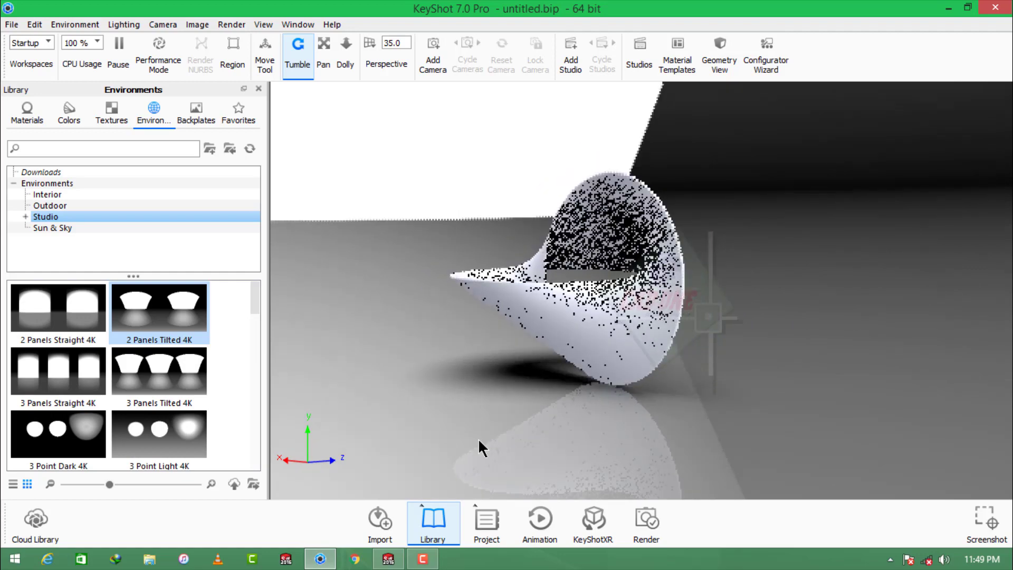
# Apply the rough aluminum hexagon mesh material from the Metal library to the shell.
pyautogui.click(486, 520)
pyautogui.click(890, 110)
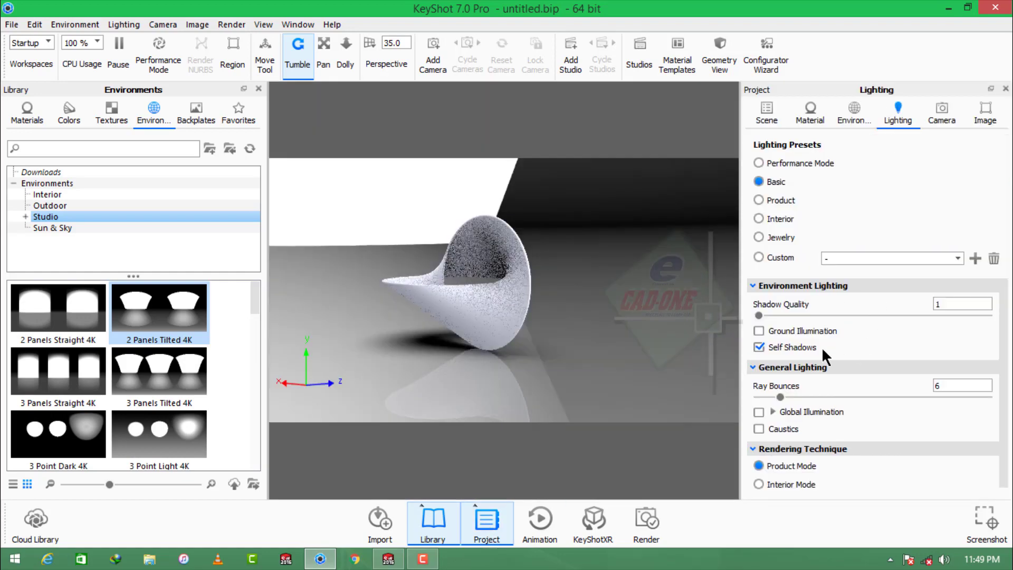
pyautogui.click(485, 529)
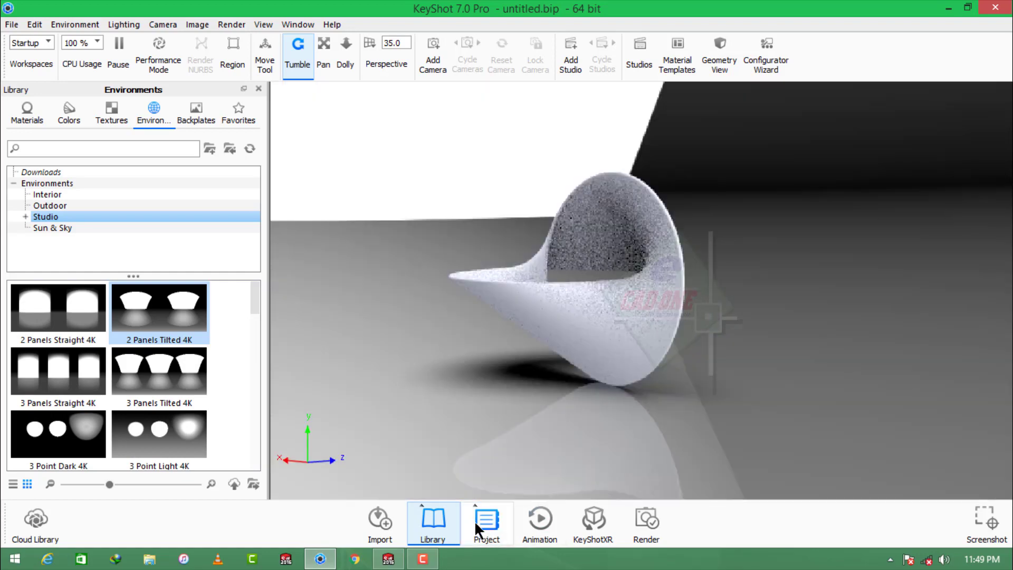
pyautogui.click(27, 109)
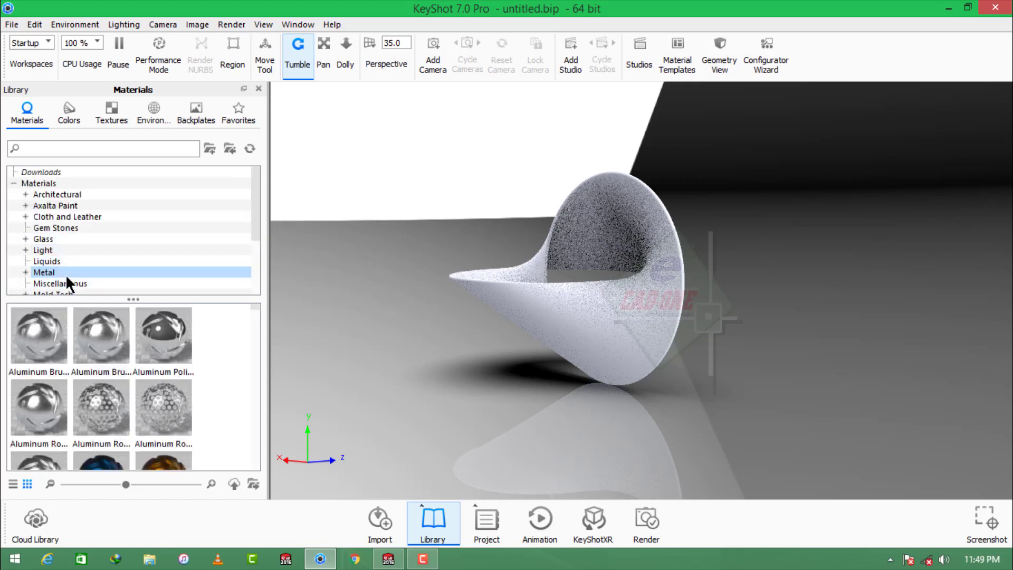
pyautogui.click(66, 273)
pyautogui.scroll(-3, 164, 377)
pyautogui.scroll(2, 168, 387)
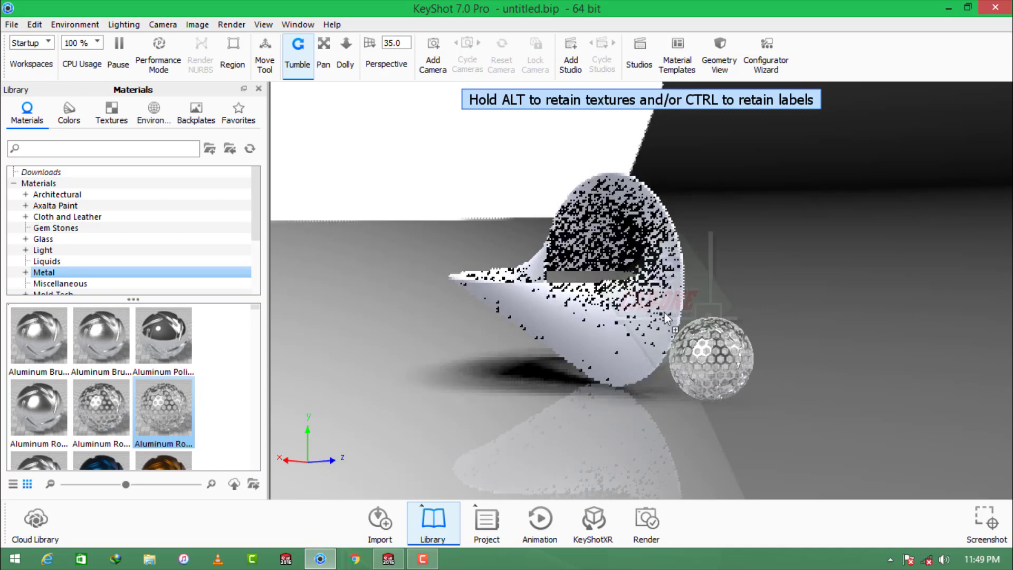
pyautogui.moveTo(168, 416)
pyautogui.mouseDown()
pyautogui.moveTo(663, 312)
pyautogui.moveTo(726, 340)
pyautogui.moveTo(681, 347)
pyautogui.mouseUp()
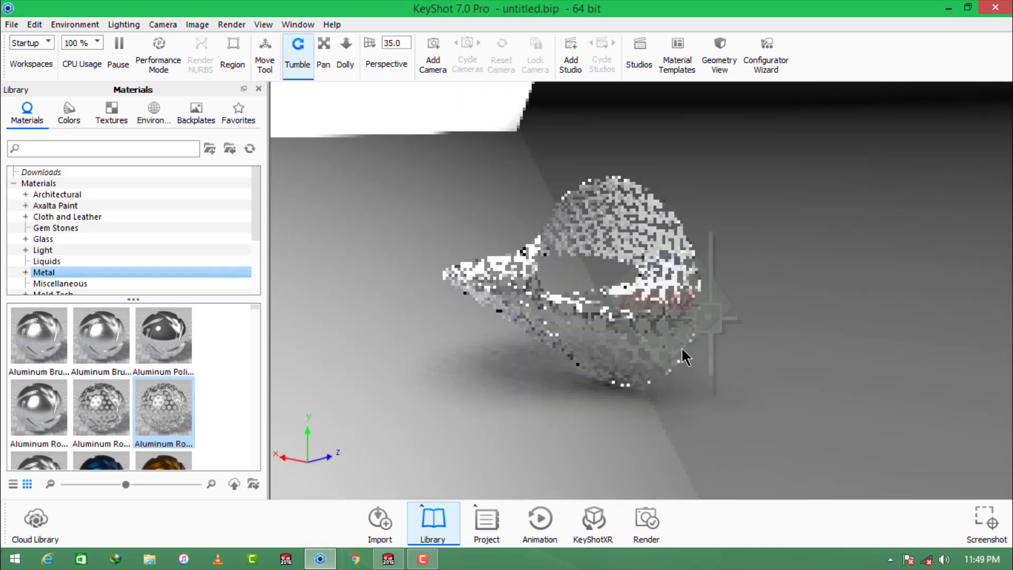
pyautogui.click(442, 520)
pyautogui.click(485, 519)
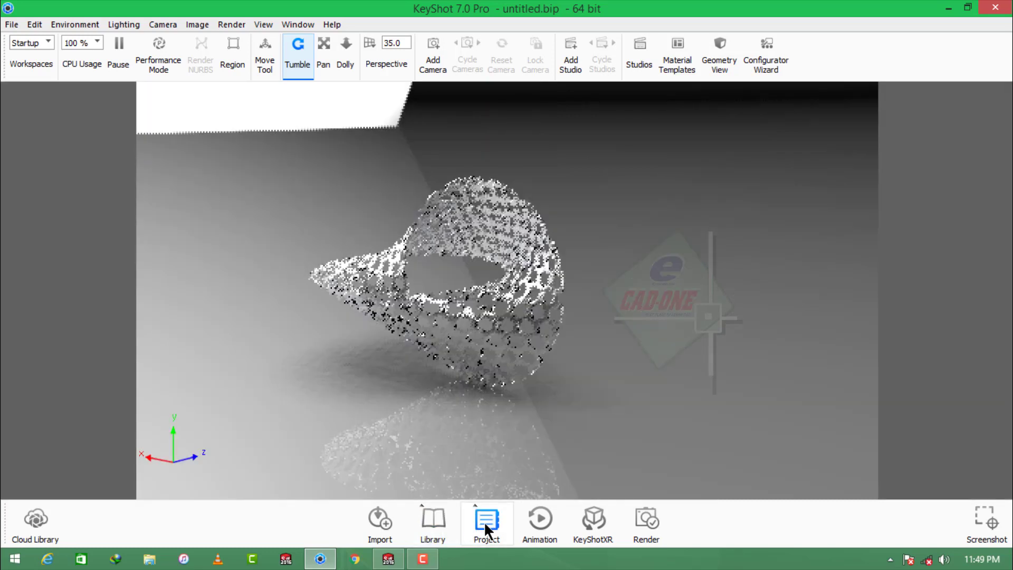
# Replace the aluminum with Metal Rough Blue 10mm Hexagonal Mesh from the Metal library.
pyautogui.click(817, 112)
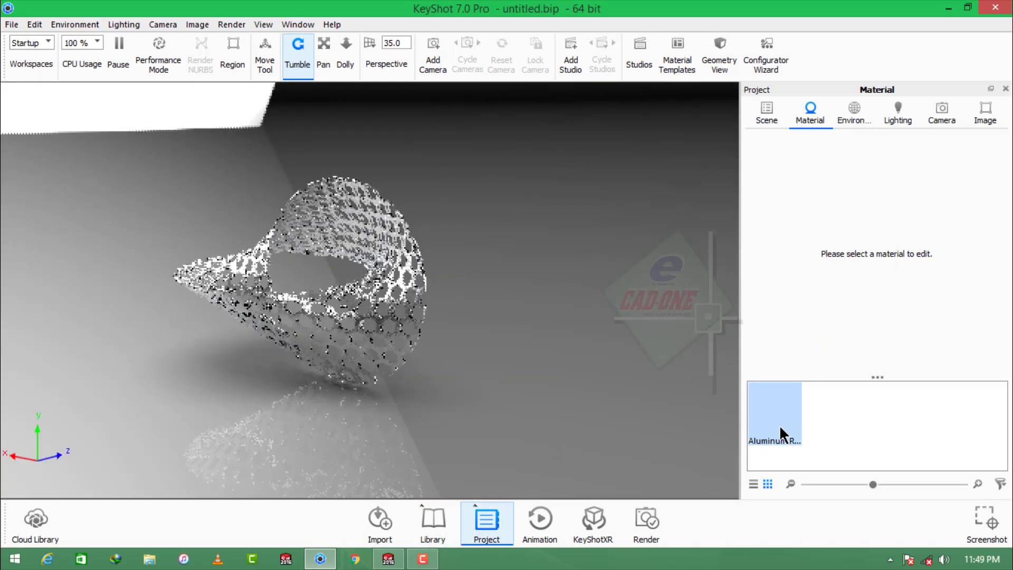
pyautogui.click(778, 425)
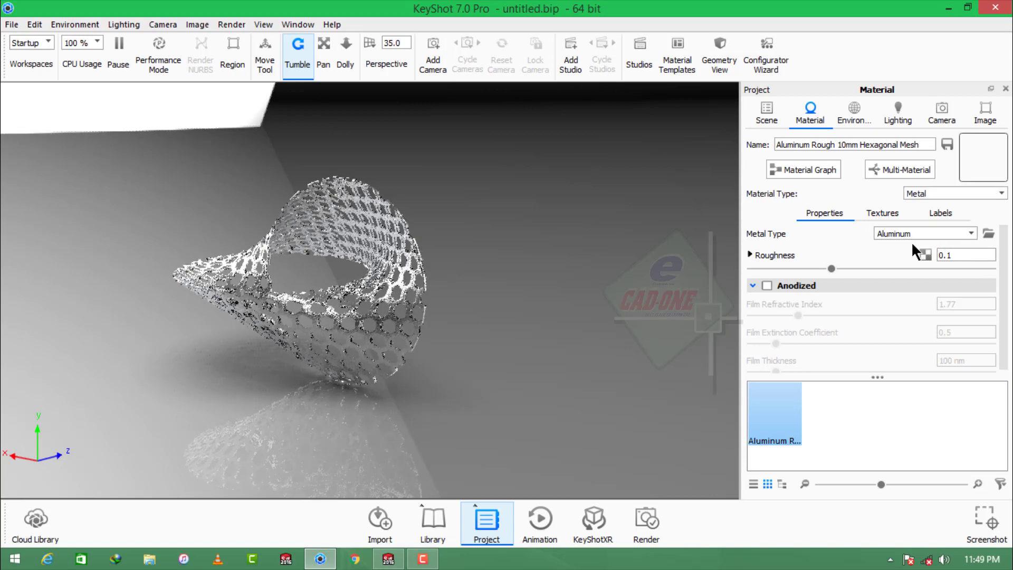
pyautogui.click(431, 519)
pyautogui.scroll(-5, 169, 390)
pyautogui.scroll(-3, 174, 393)
pyautogui.scroll(-1, 171, 393)
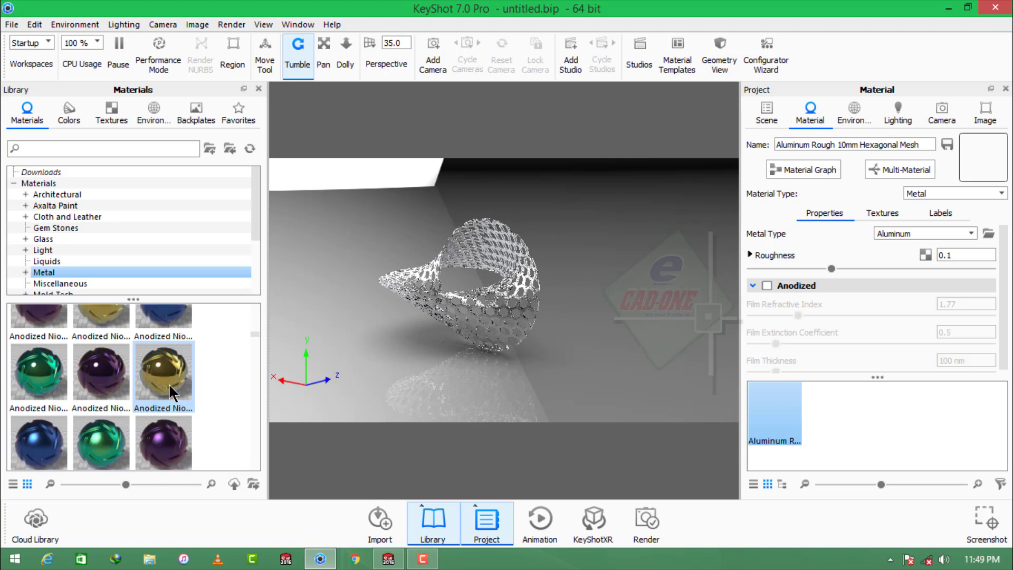
pyautogui.scroll(-2, 171, 392)
pyautogui.scroll(-1, 172, 393)
pyautogui.scroll(-2, 172, 393)
pyautogui.scroll(-2, 170, 391)
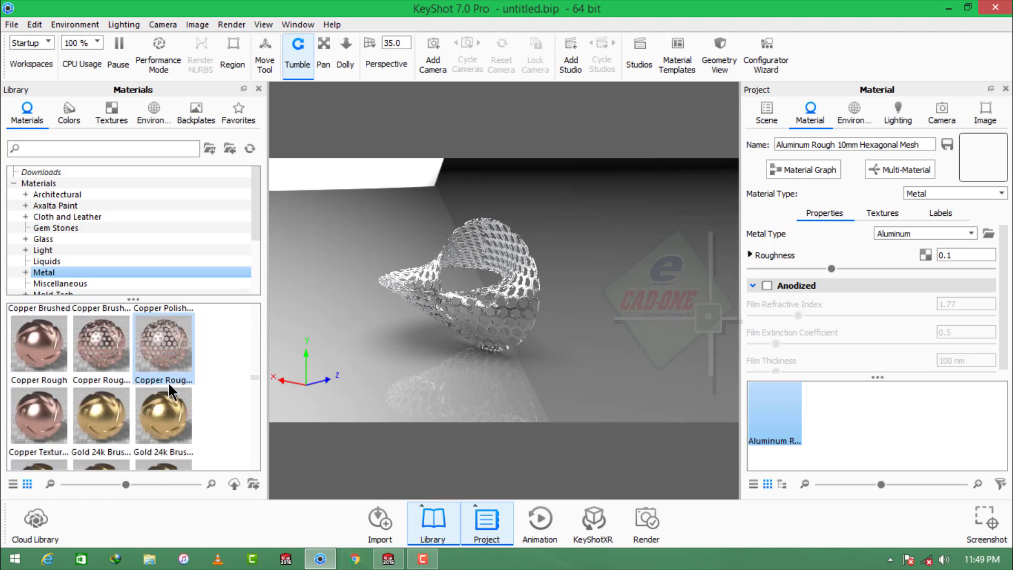
pyautogui.scroll(-2, 170, 391)
pyautogui.scroll(-2, 170, 392)
pyautogui.scroll(-2, 169, 392)
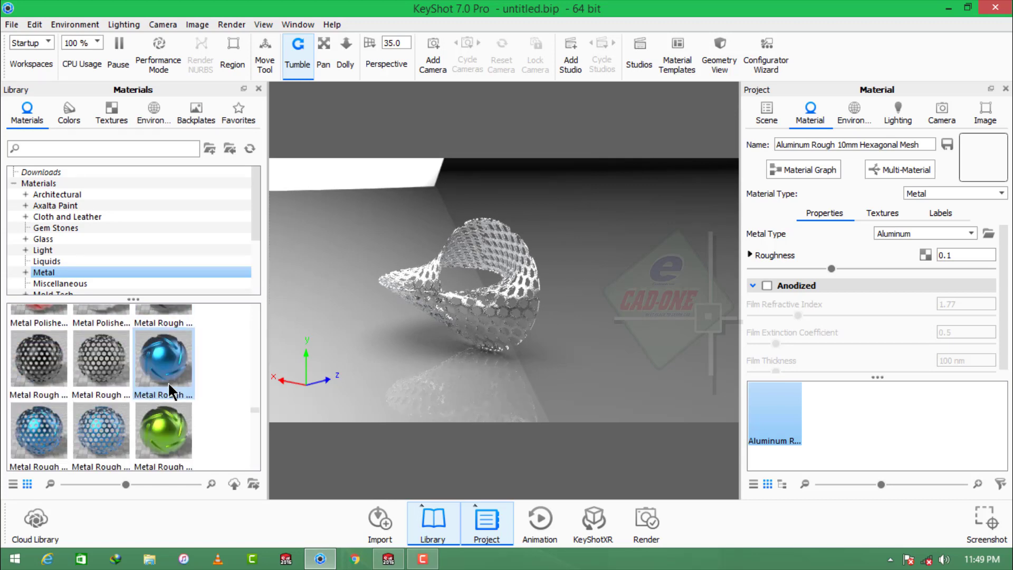
pyautogui.moveTo(102, 425); pyautogui.dragTo(516, 283)
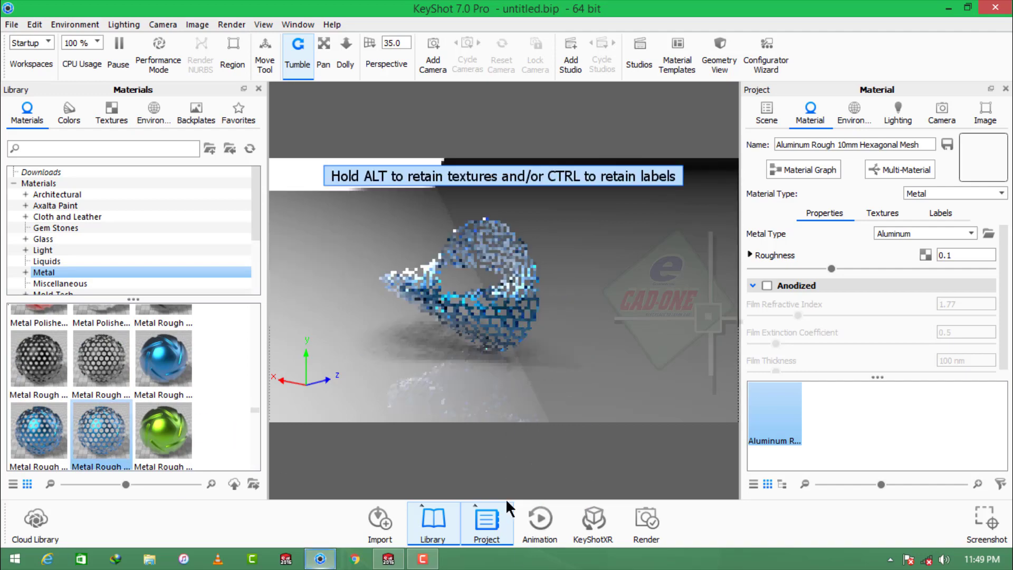
pyautogui.click(430, 519)
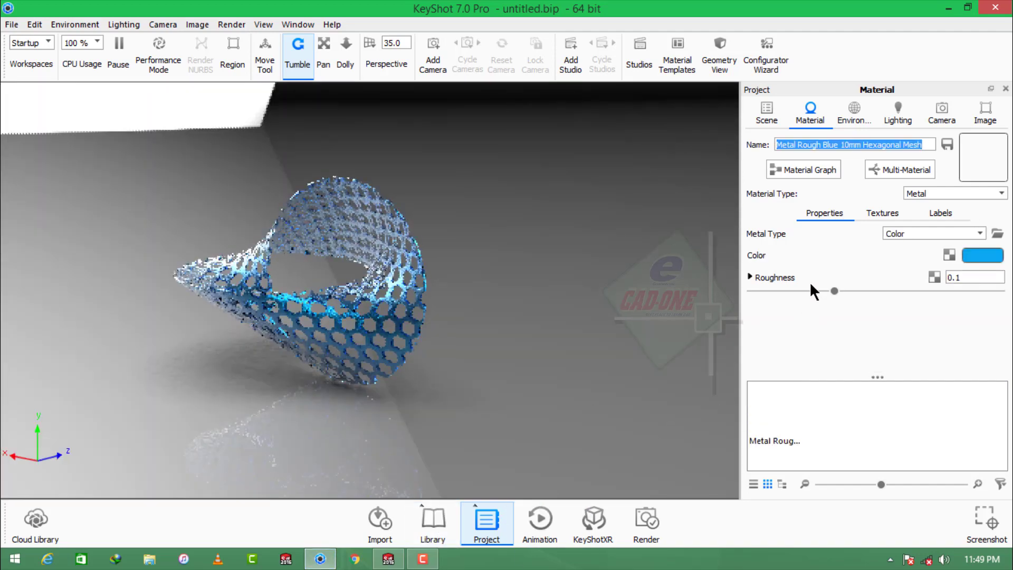
# Deepen the mesh's metal colour to blue RGB 0, 87, 255.
pyautogui.moveTo(459, 283)
pyautogui.mouseDown()
pyautogui.moveTo(463, 261)
pyautogui.moveTo(475, 260)
pyautogui.moveTo(450, 283)
pyautogui.moveTo(296, 300)
pyautogui.mouseUp()
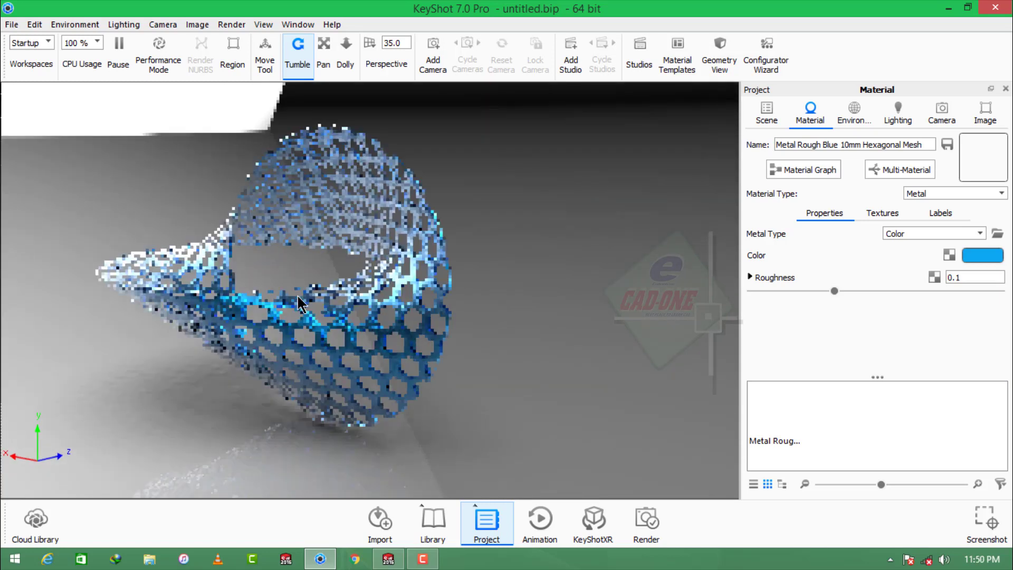
pyautogui.click(970, 253)
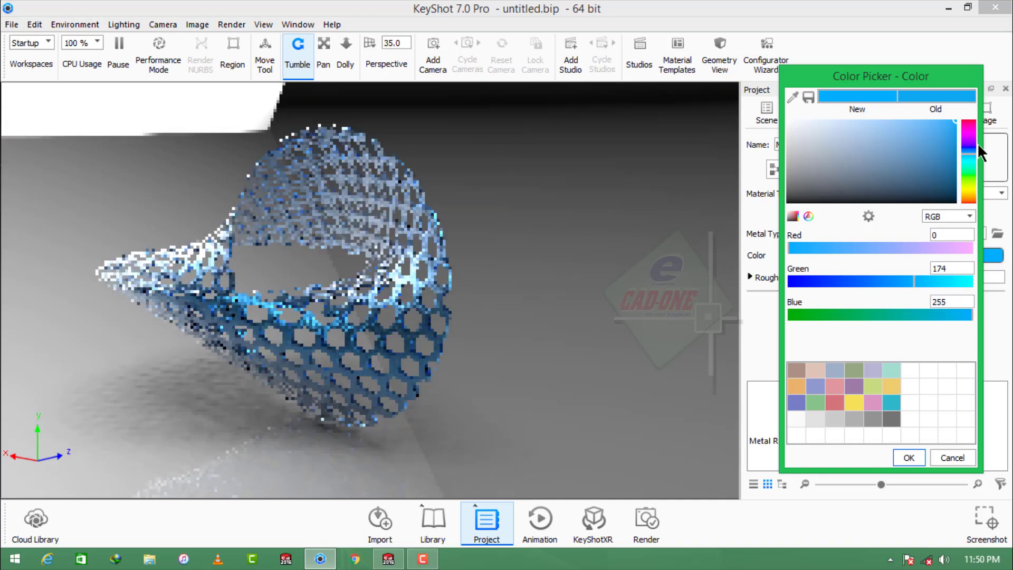
pyautogui.click(967, 147)
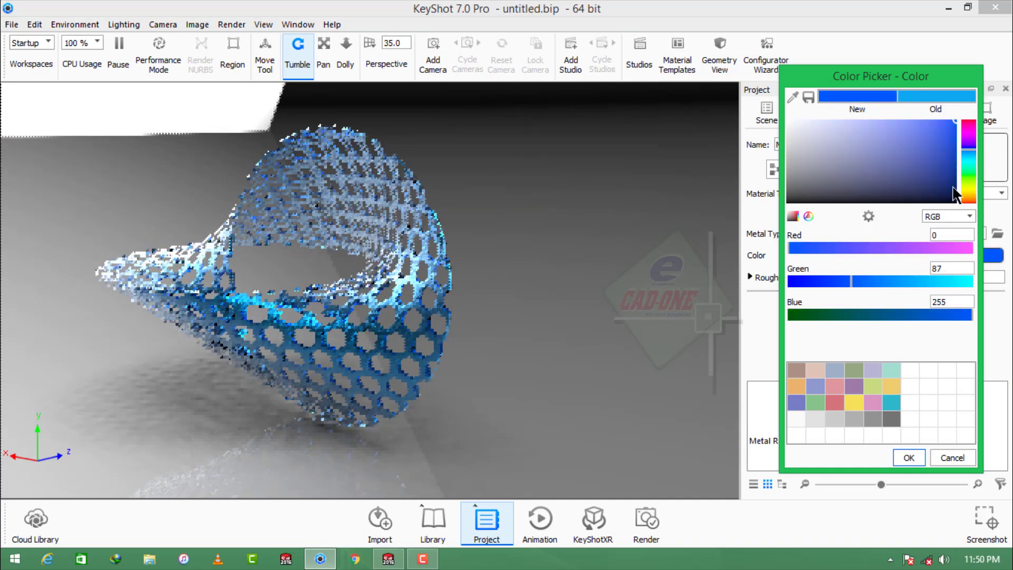
pyautogui.click(907, 458)
pyautogui.click(857, 111)
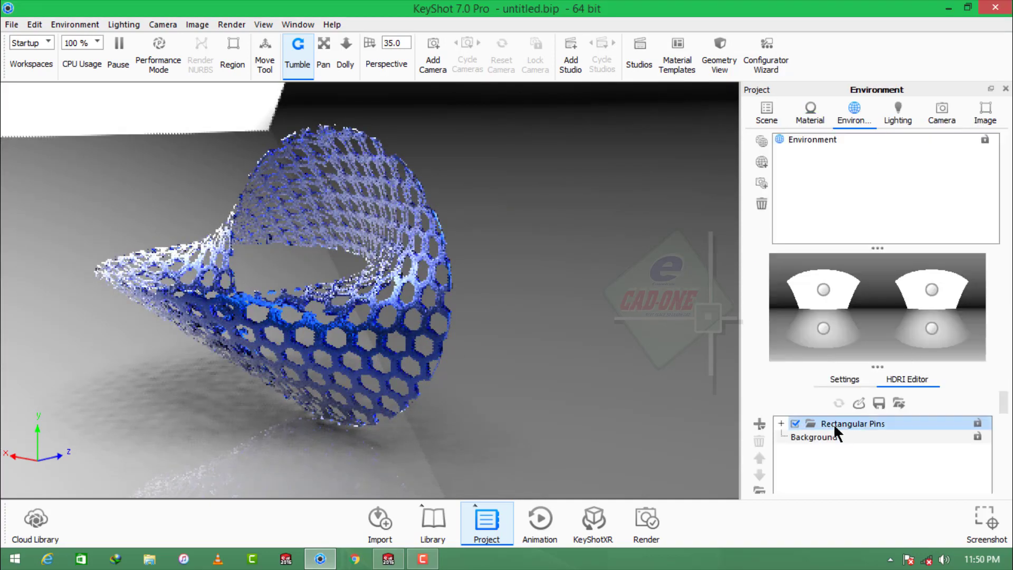
# Reposition the floor reflection and overhead light pins toward the right of the HDRI preview.
pyautogui.scroll(-3, 780, 469)
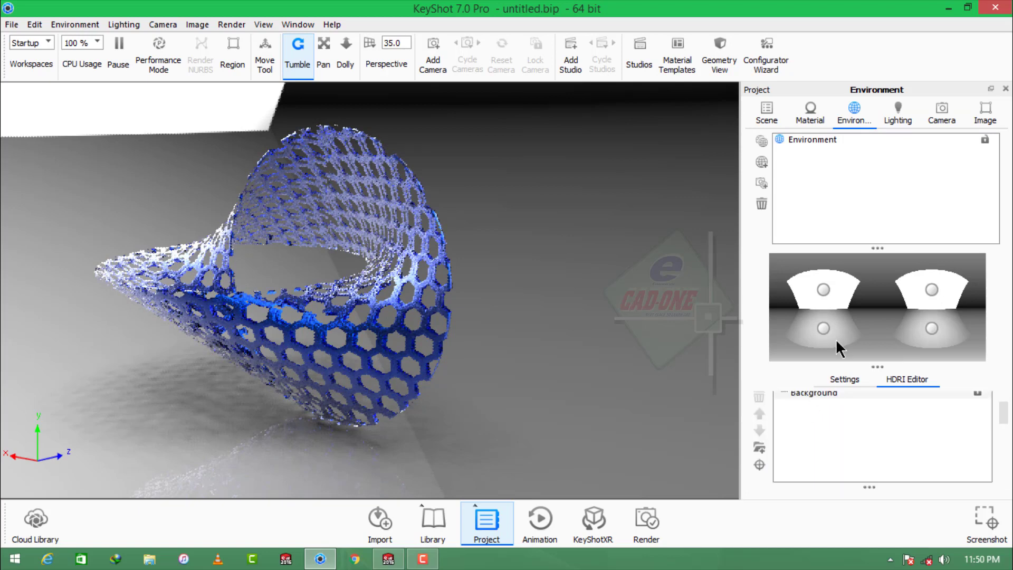
pyautogui.moveTo(823, 328); pyautogui.dragTo(987, 318)
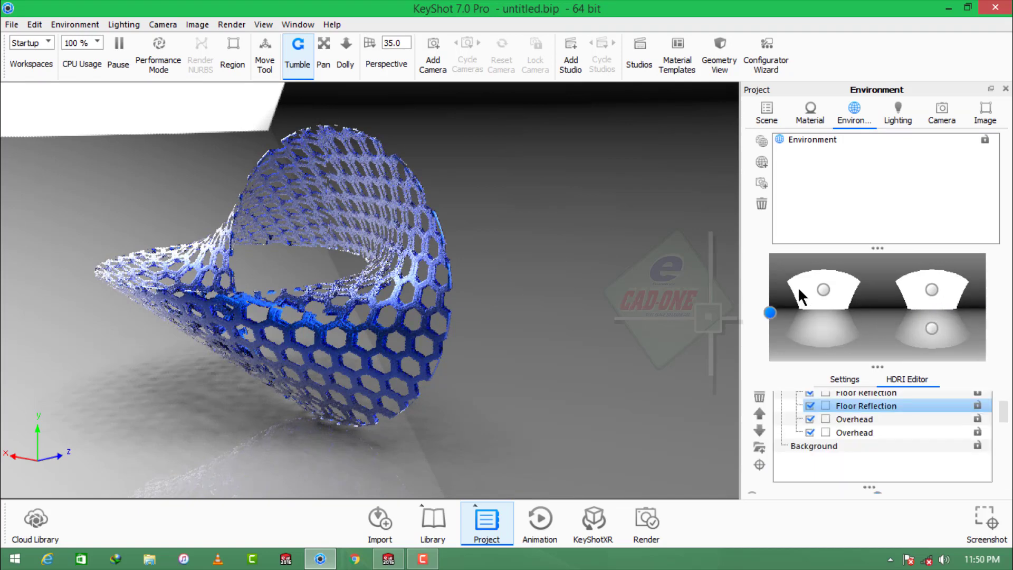
pyautogui.moveTo(828, 282); pyautogui.dragTo(974, 341)
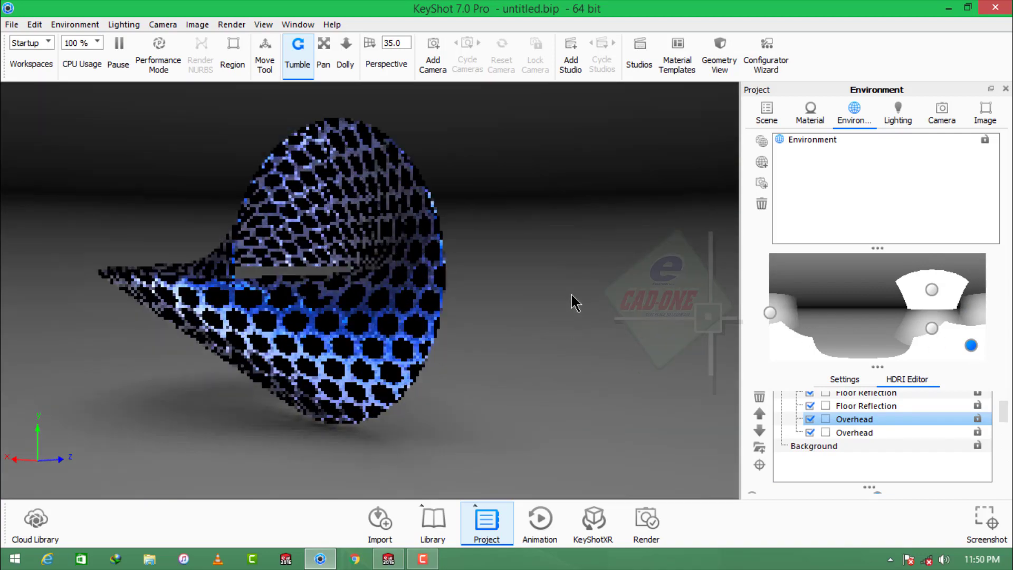
pyautogui.scroll(-2, 324, 285)
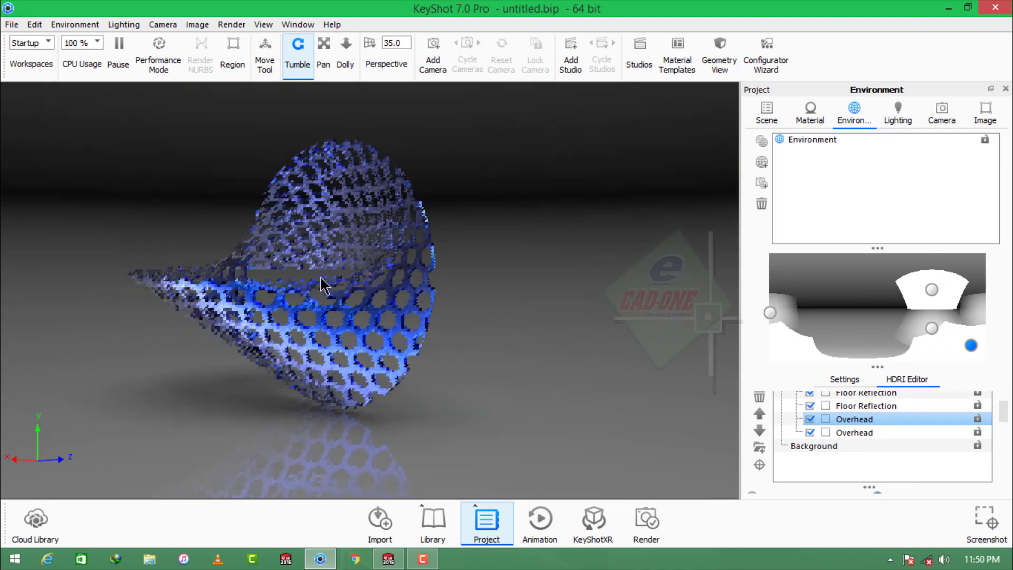
pyautogui.moveTo(323, 285); pyautogui.dragTo(443, 282)
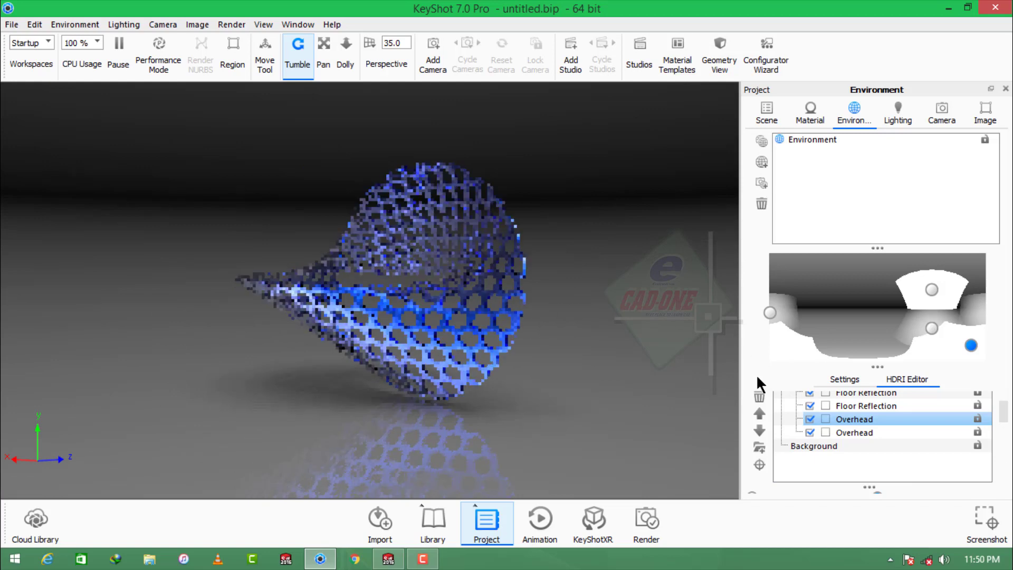
# Shift the background gradient's black stop and midpoint to reshape the gradient.
pyautogui.scroll(-3, 759, 422)
pyautogui.click(800, 359)
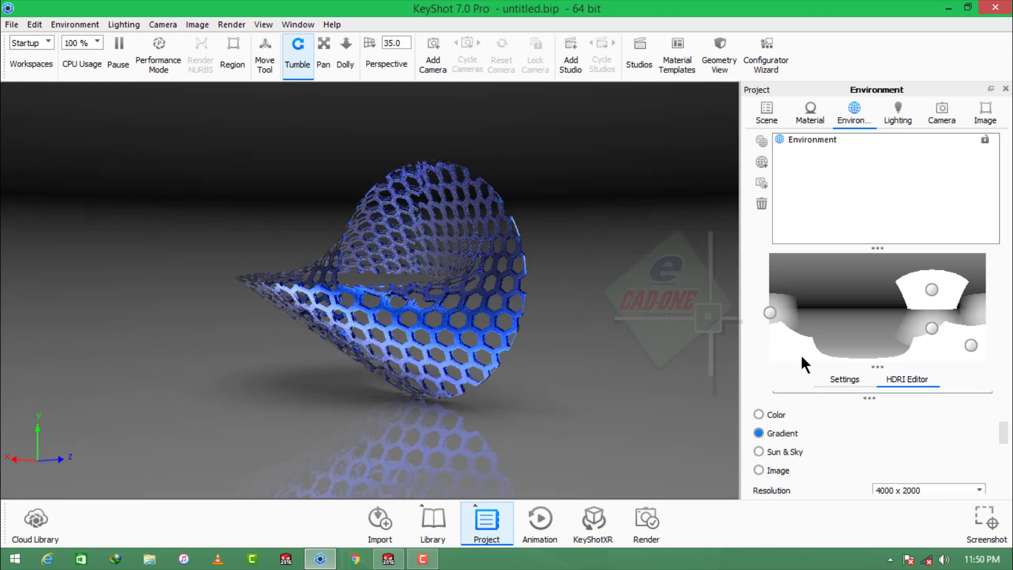
pyautogui.scroll(-1, 828, 441)
pyautogui.scroll(-1, 828, 441)
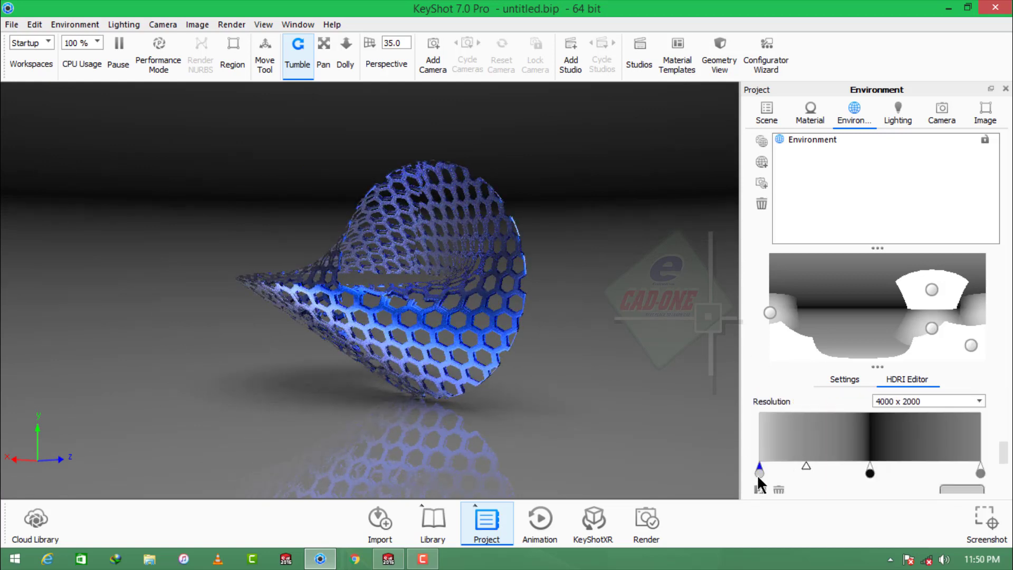
pyautogui.moveTo(869, 473)
pyautogui.mouseDown()
pyautogui.moveTo(919, 473)
pyautogui.moveTo(875, 472)
pyautogui.moveTo(883, 472)
pyautogui.mouseUp()
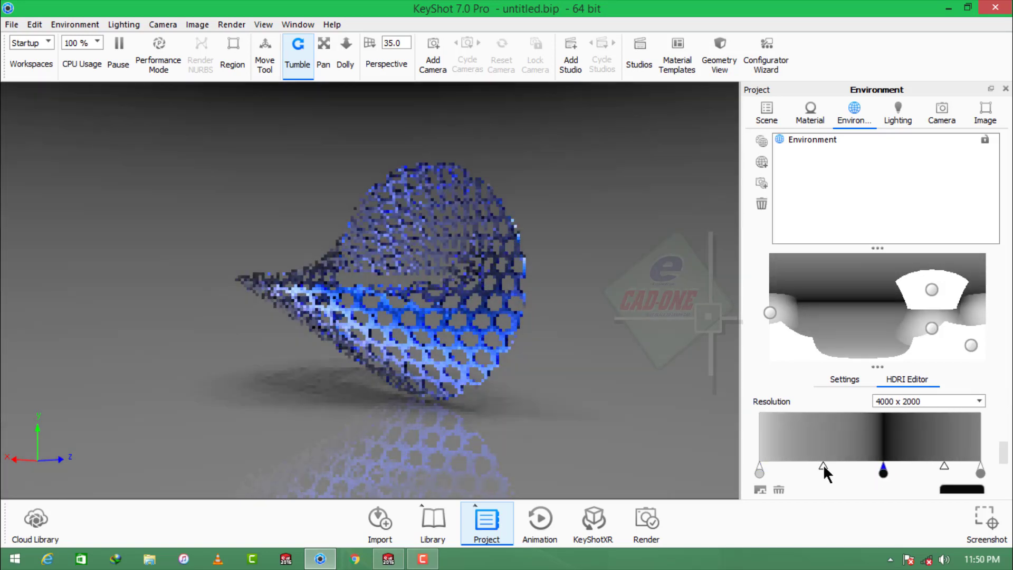
pyautogui.moveTo(821, 466)
pyautogui.mouseDown()
pyautogui.moveTo(854, 469)
pyautogui.moveTo(791, 466)
pyautogui.moveTo(808, 467)
pyautogui.mouseUp()
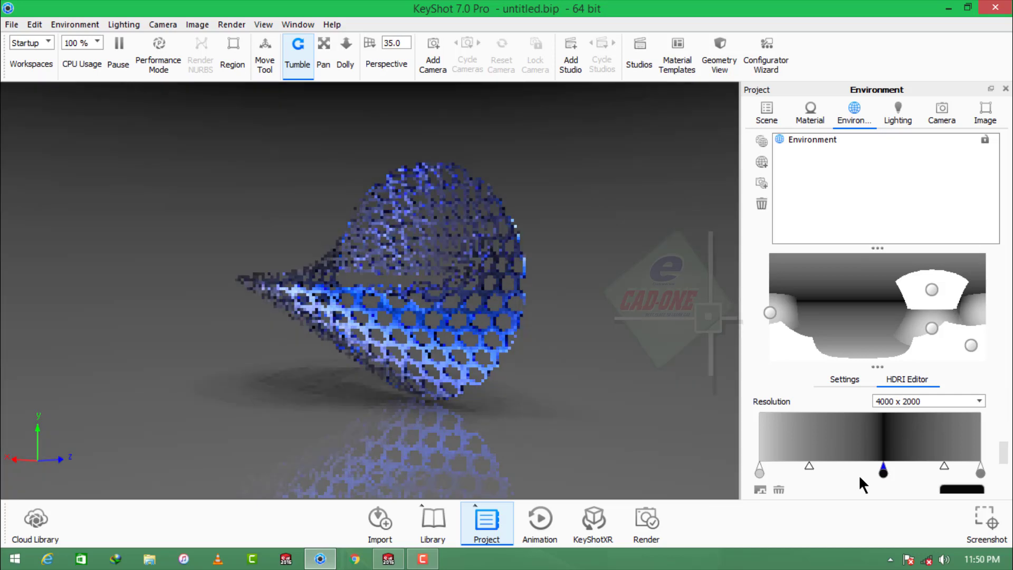
# Set the right gradient stop to white.
pyautogui.click(980, 472)
pyautogui.click(954, 488)
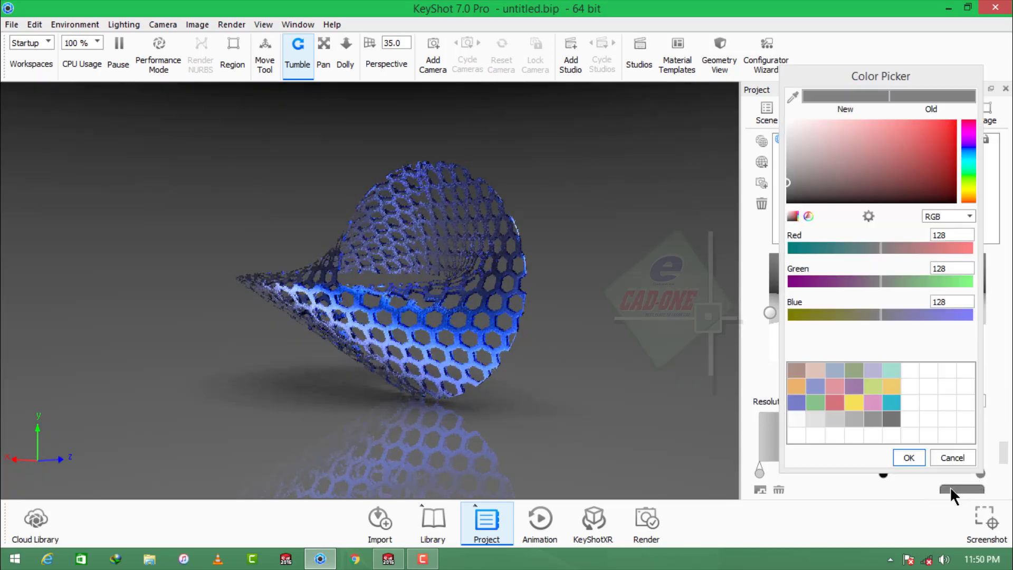
pyautogui.moveTo(822, 186); pyautogui.dragTo(787, 123)
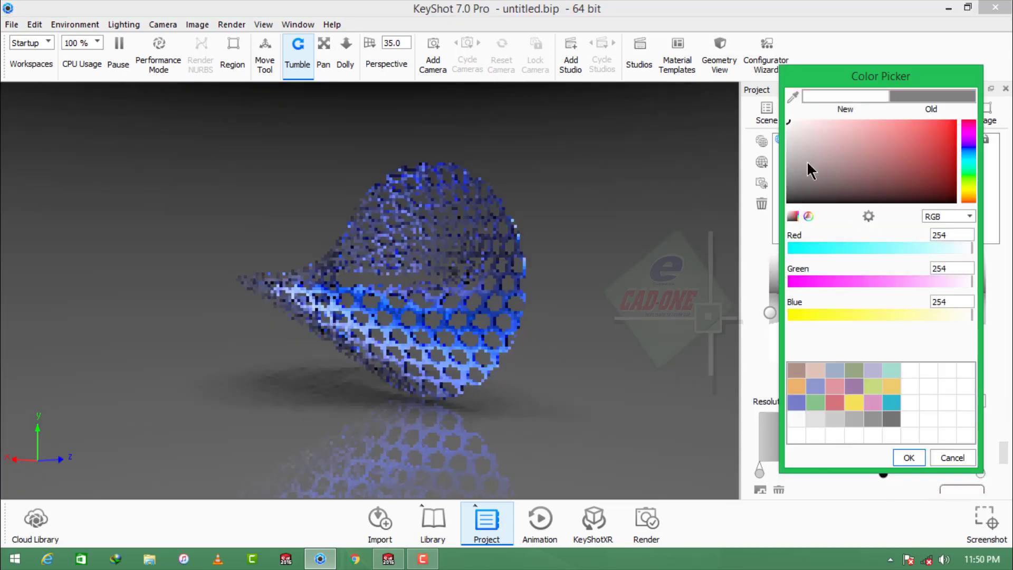
pyautogui.click(909, 457)
# Set the left gradient stop to mid gray and shift the midpoint.
pyautogui.click(759, 471)
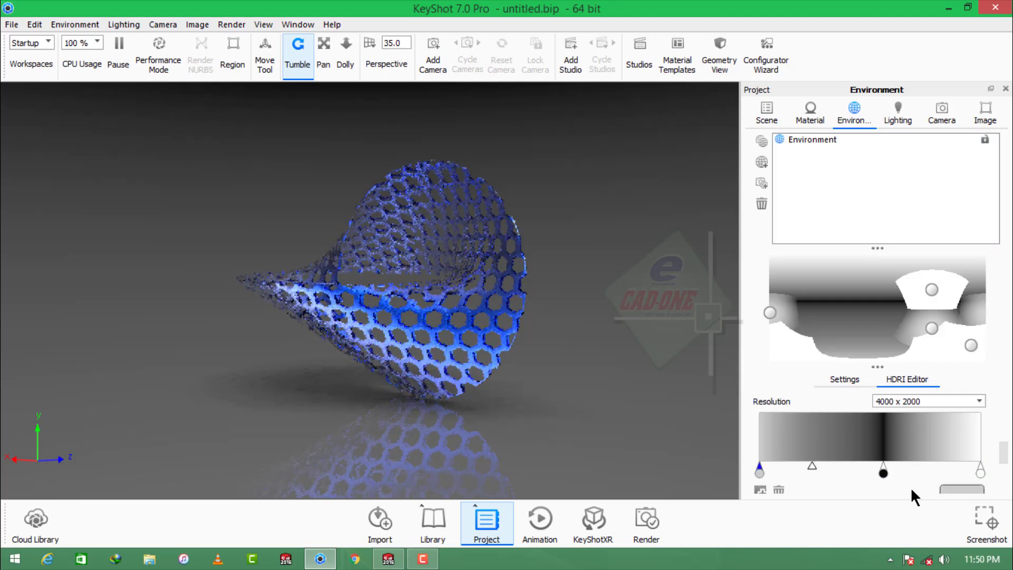
pyautogui.click(953, 490)
pyautogui.click(790, 179)
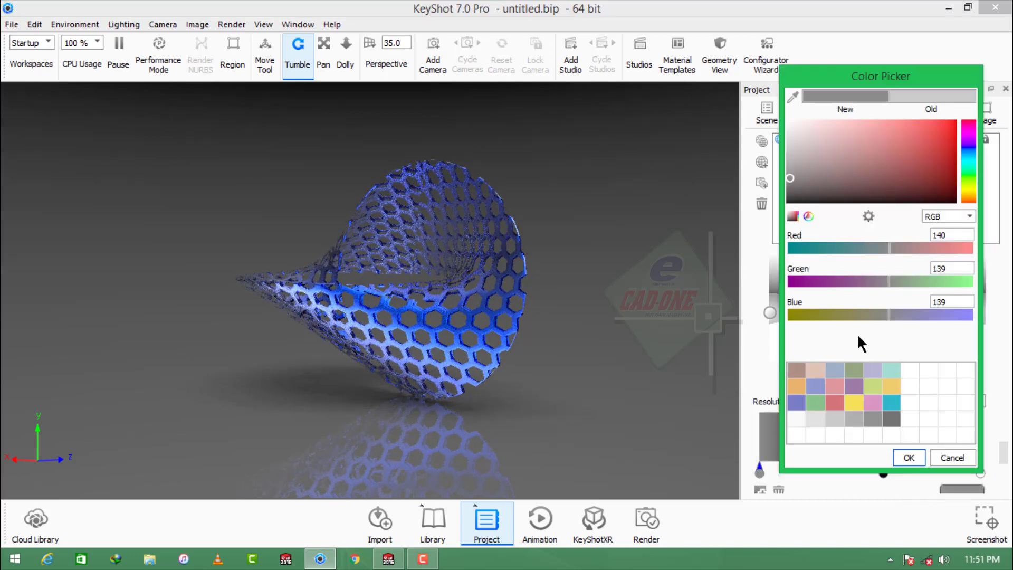
pyautogui.click(908, 457)
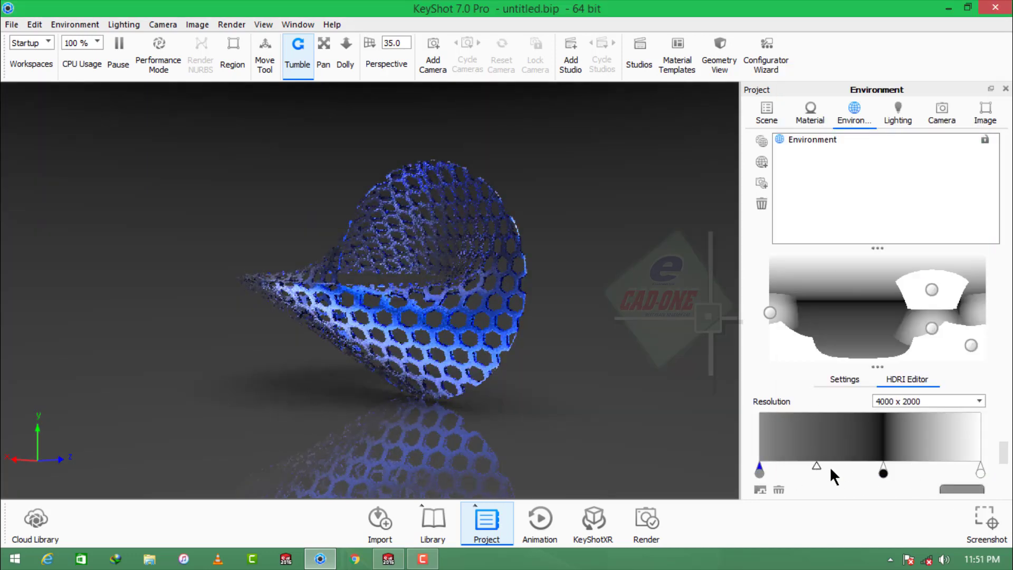
pyautogui.moveTo(831, 467); pyautogui.dragTo(841, 467)
# Raise environment brightness to 2.04 and hide the project settings panel.
pyautogui.scroll(-2, 803, 462)
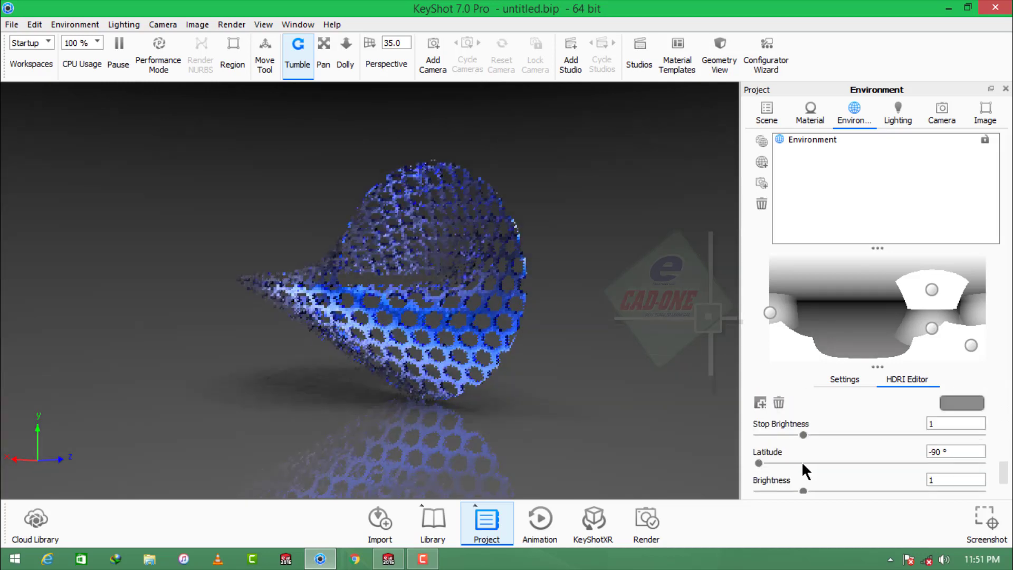
pyautogui.scroll(-2, 802, 461)
pyautogui.moveTo(803, 448); pyautogui.dragTo(847, 448)
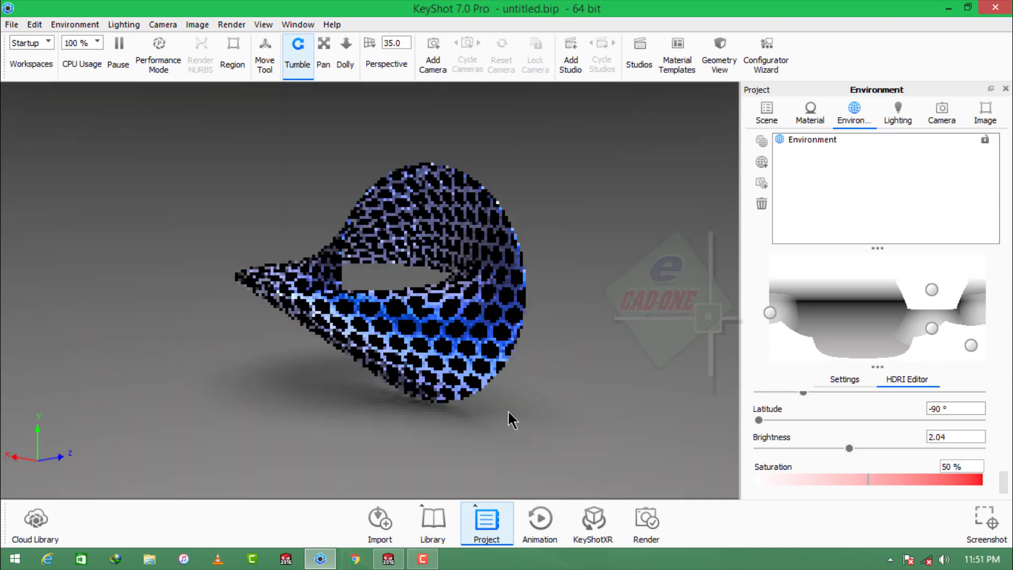
pyautogui.click(484, 527)
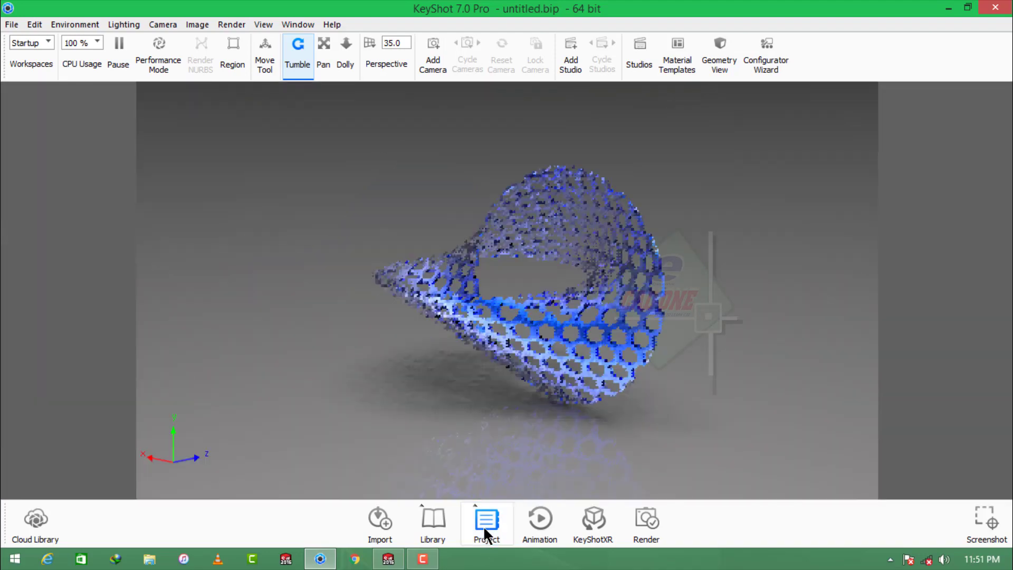